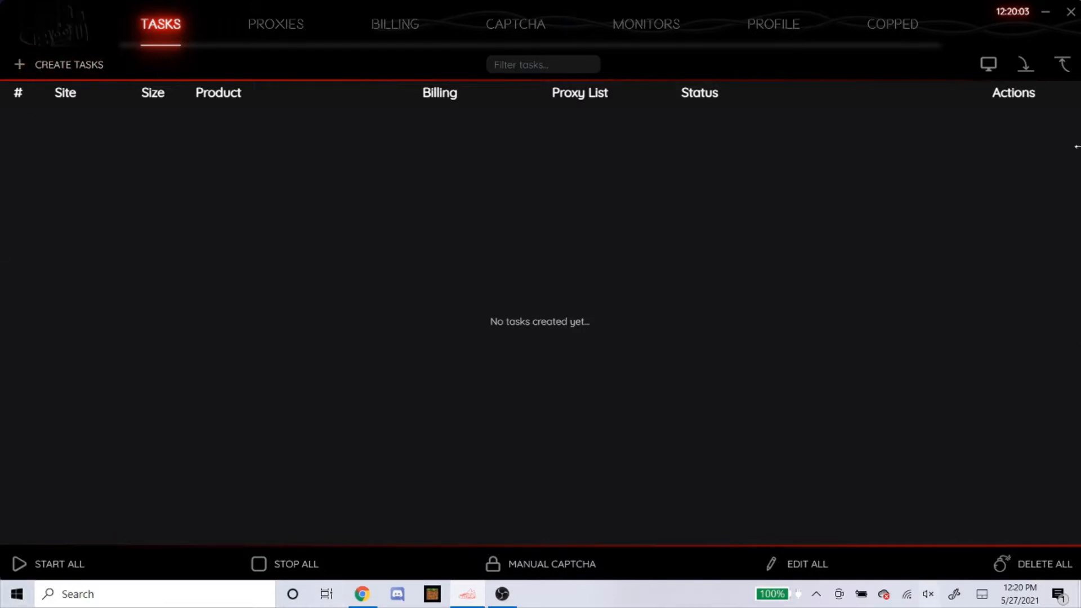
- Start creating a new task and select Footlocker as its site
left_click(70, 64)
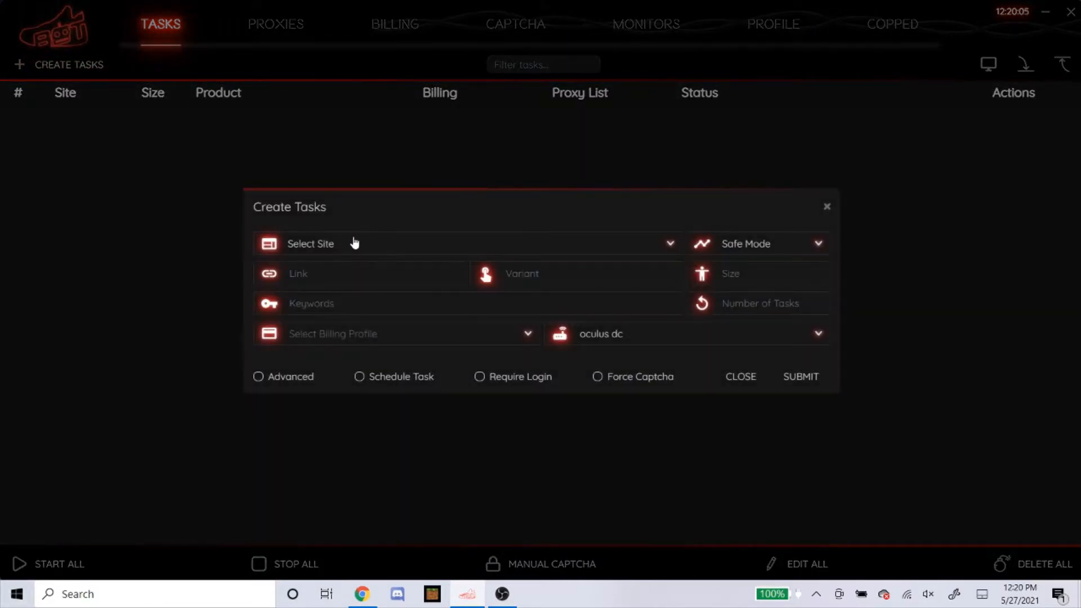
left_click(355, 243)
type("foot")
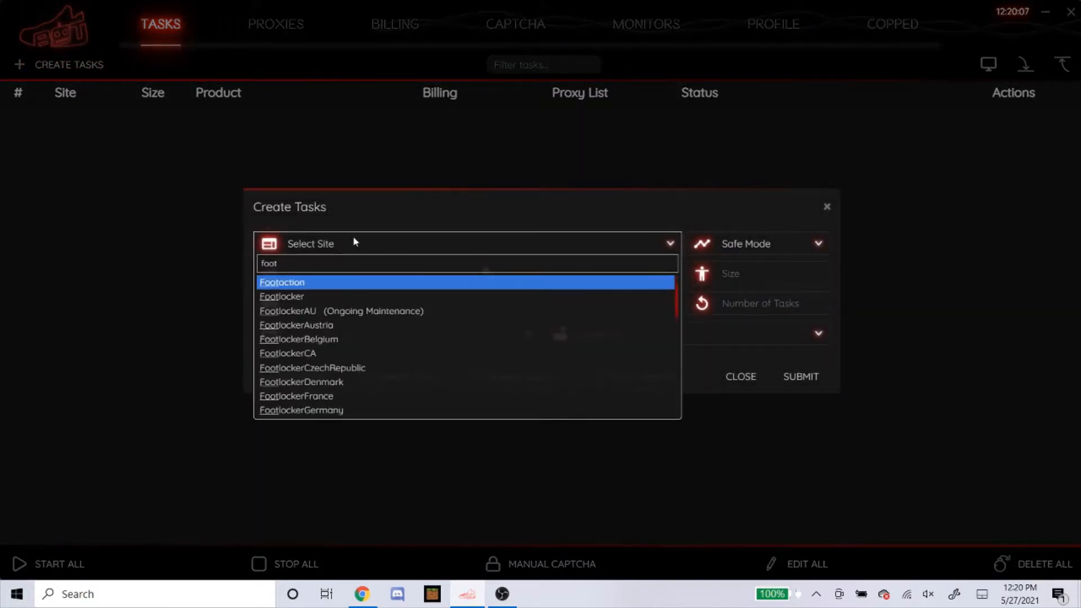
type("lo")
key("Return")
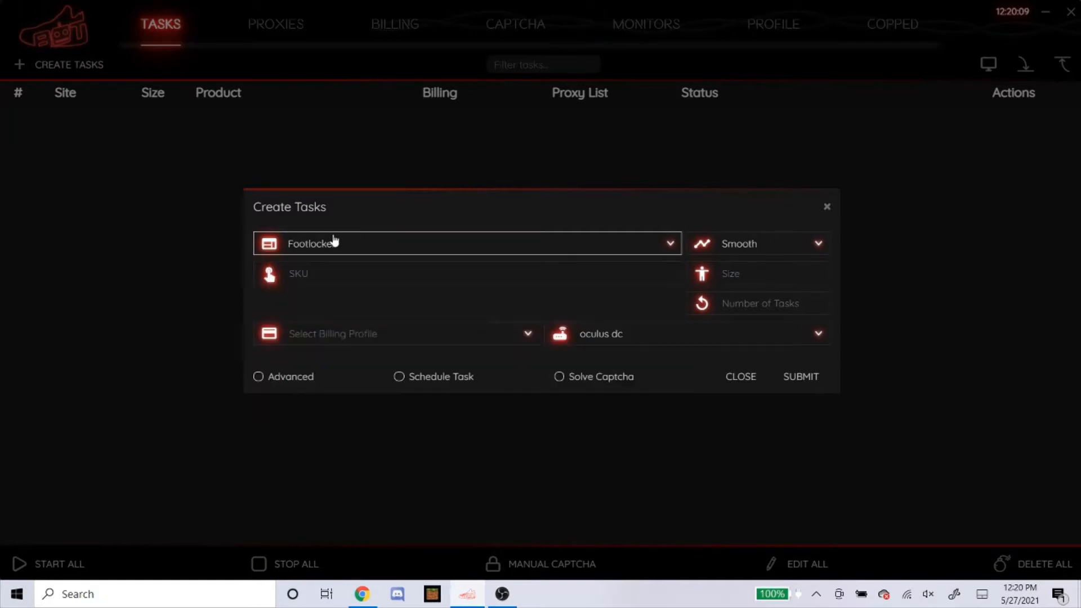
- Switch to Chrome and open the May 28 Nike Dunk Hi product page from the Foot Locker release calendar
left_click(360, 592)
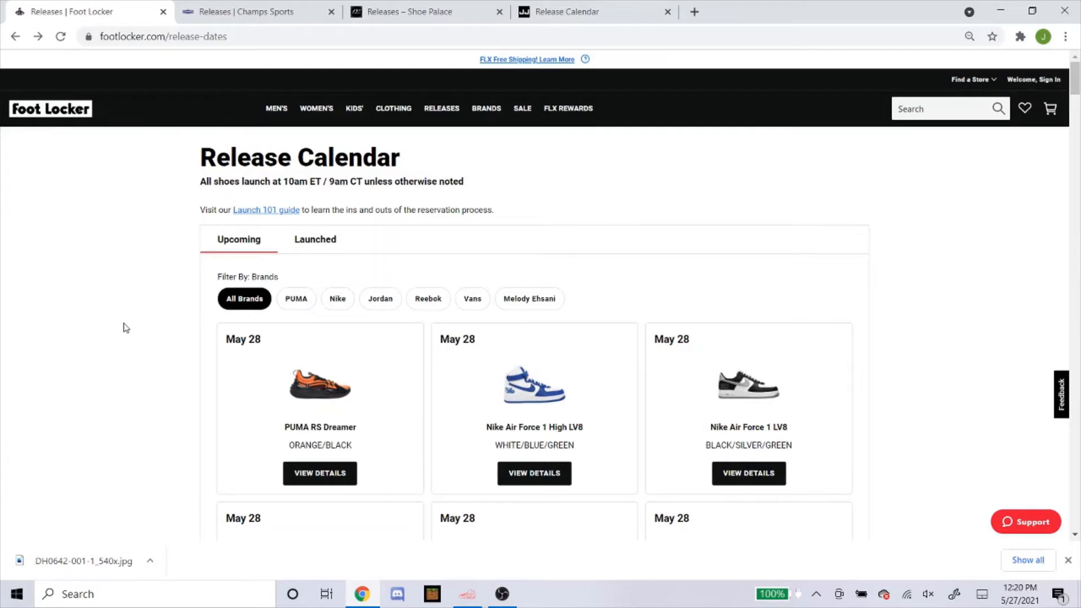
key("XF86MonBrightnessUp")
scroll(168, 245, "down", 5)
scroll(155, 255, "down", 1)
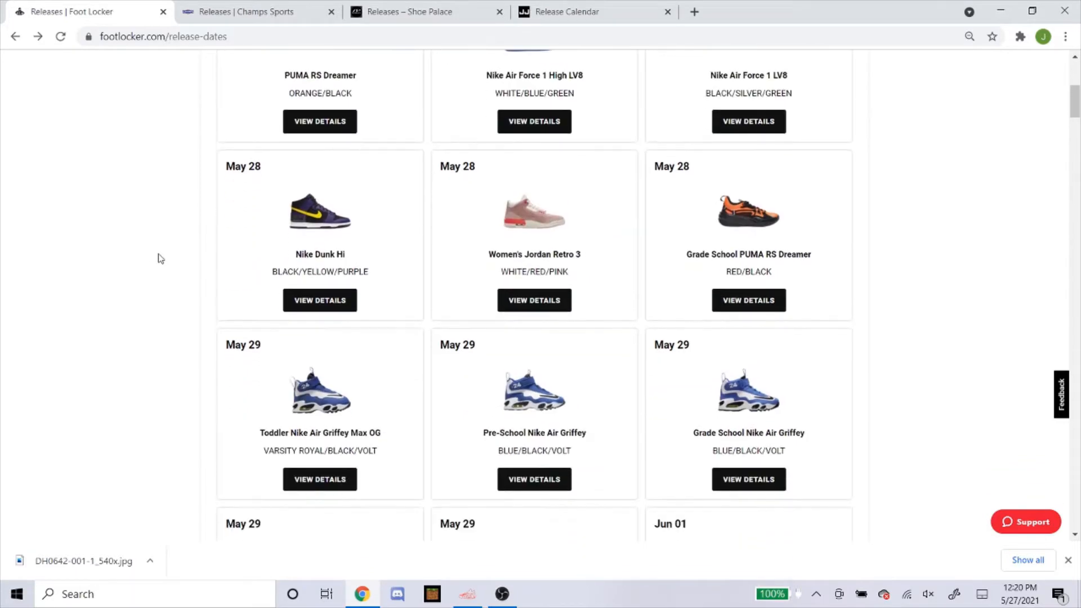
scroll(145, 246, "up", 6)
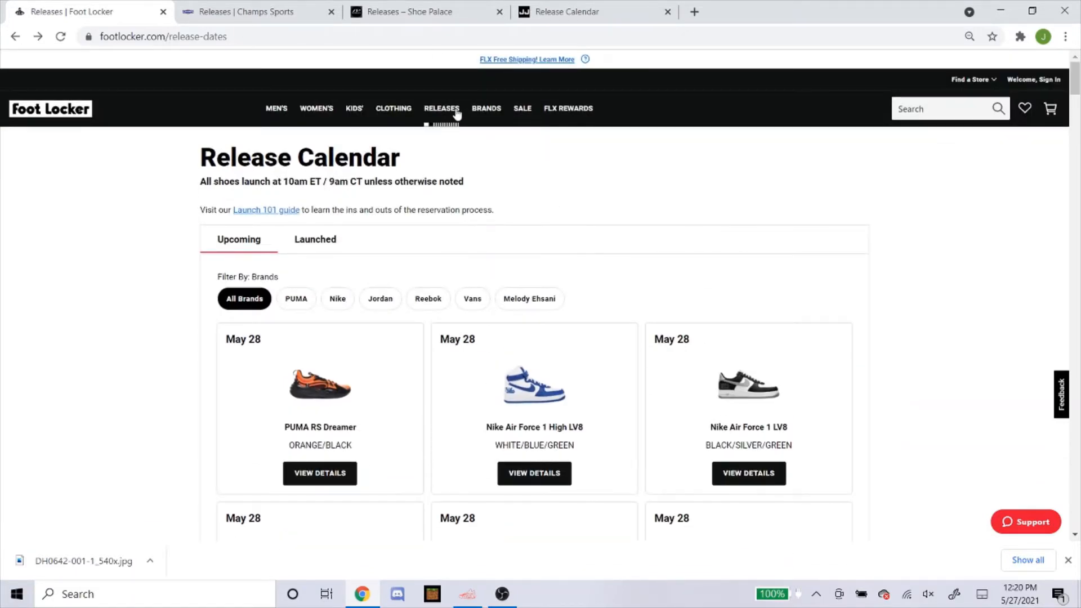
scroll(340, 174, "down", 5)
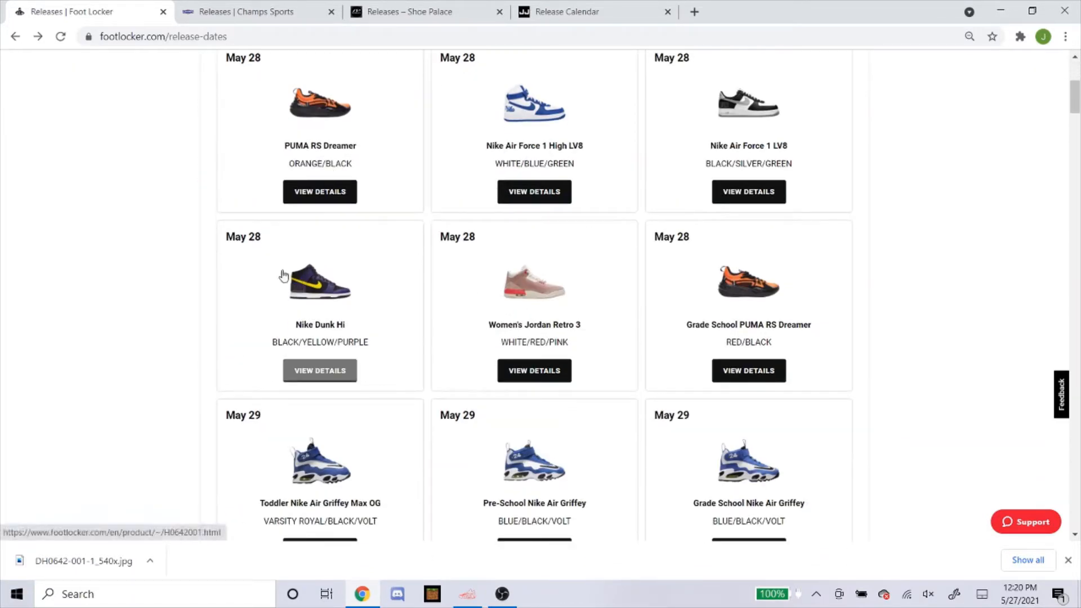
left_click(302, 288)
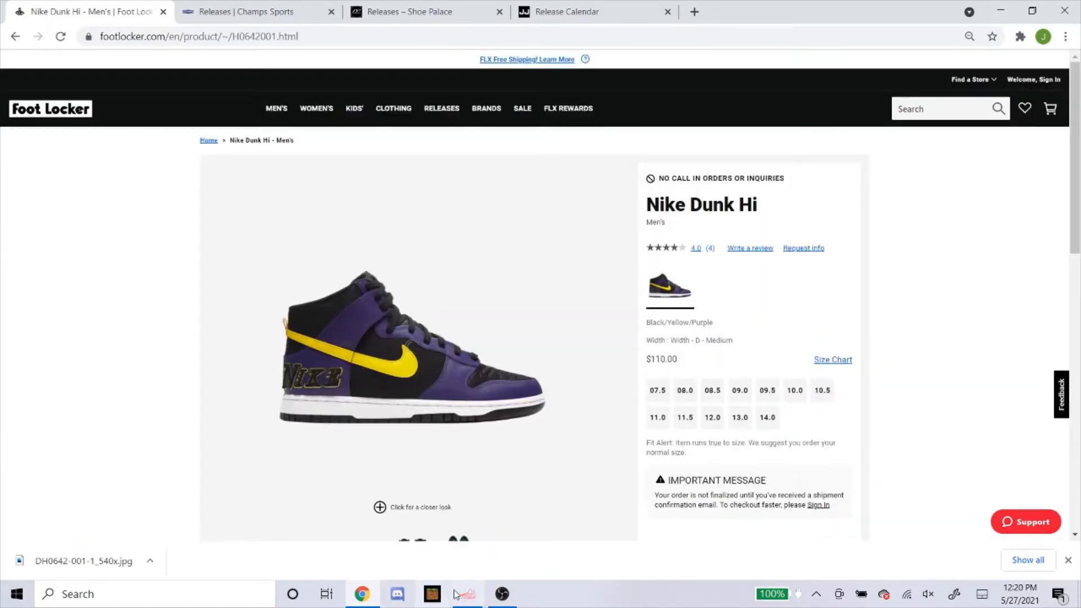
- Copy the product number H0642001 from the Nike Dunk Hi details on the Foot Locker page
left_click(467, 594)
left_click(319, 268)
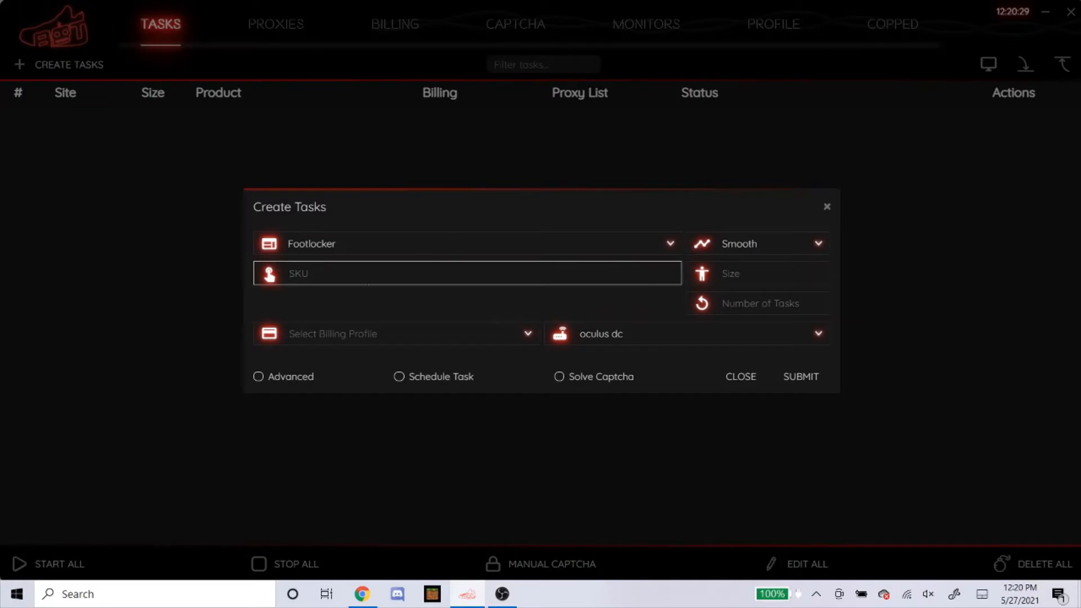
left_click(363, 592)
scroll(366, 400, "down", 5)
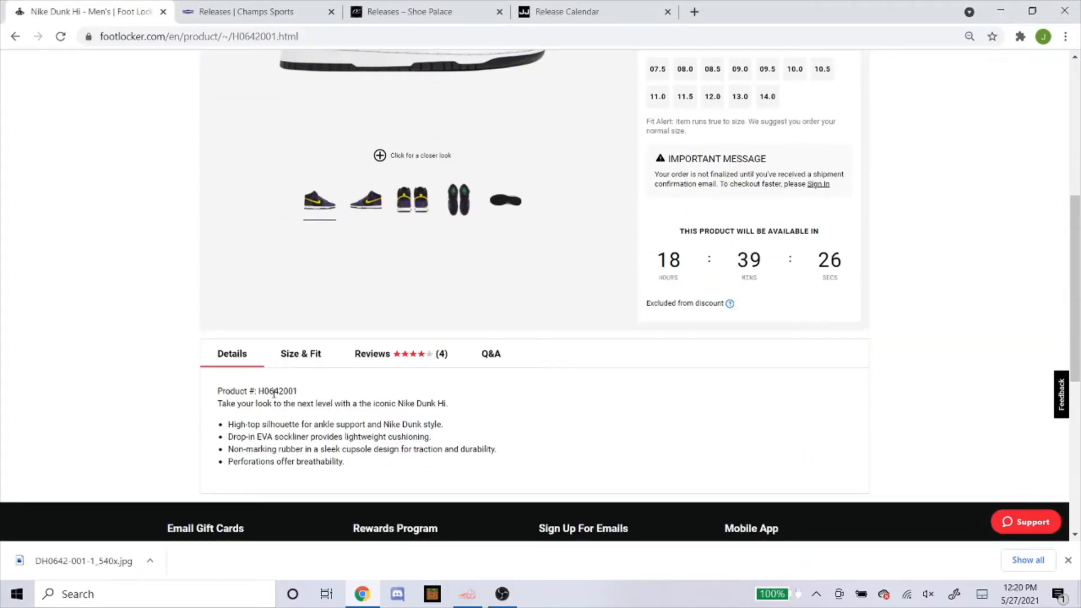
double_click(276, 391)
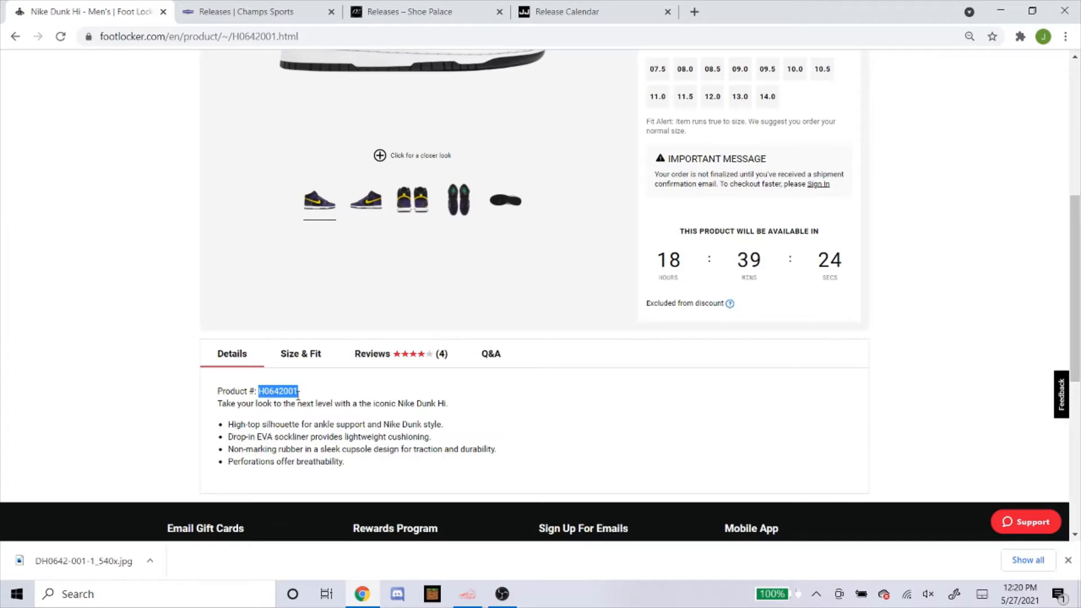
right_click(286, 402)
left_click(272, 391)
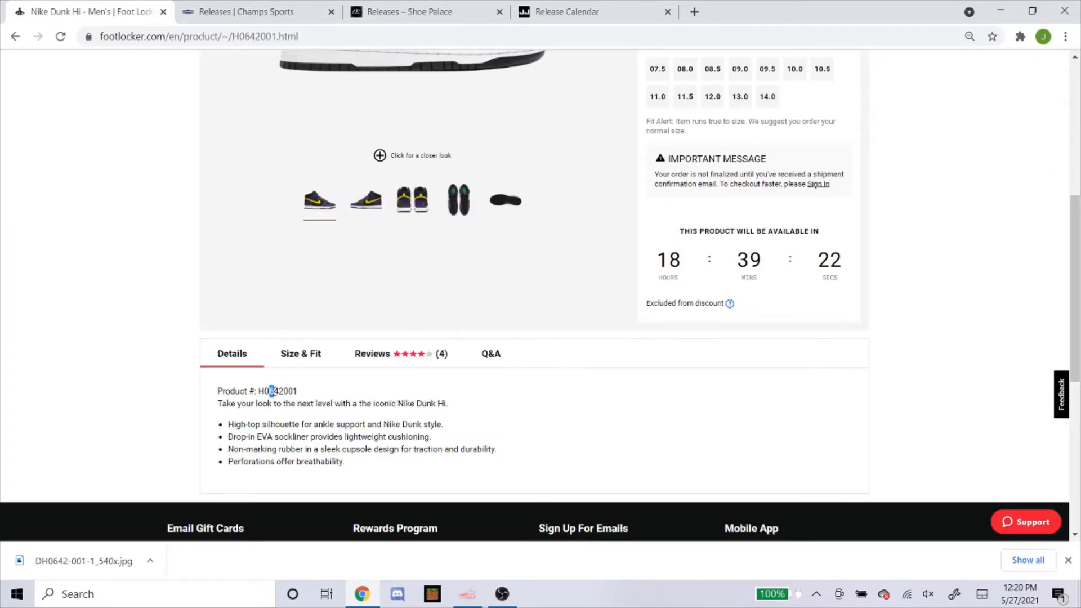
double_click(271, 390)
right_click(285, 393)
left_click(304, 403)
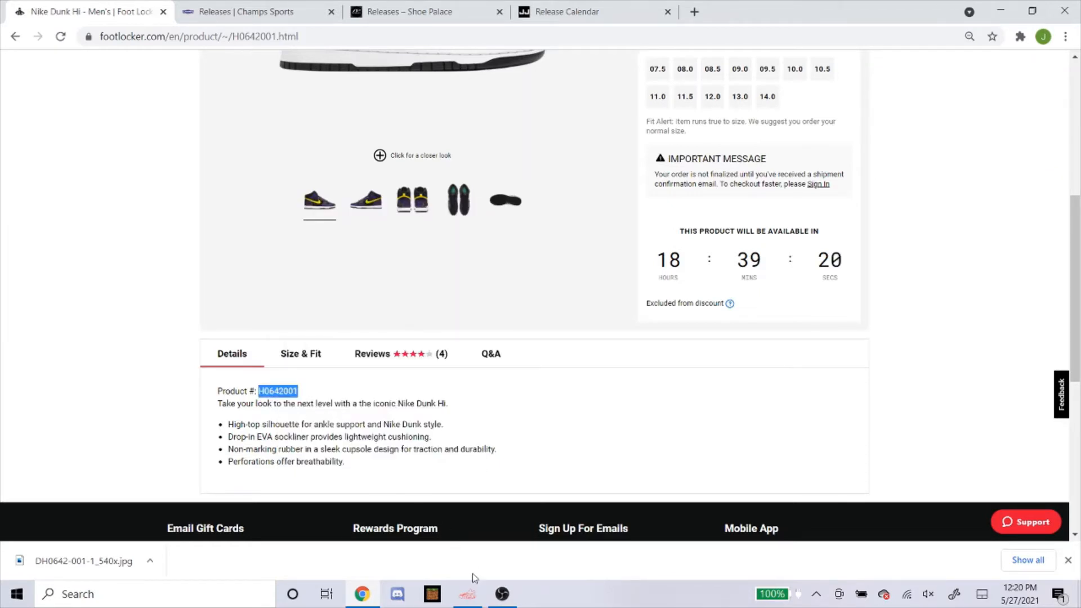
- Switch back to the task bot, enter H0642001 as the task's SKU and choose the Smooth mode
left_click(471, 585)
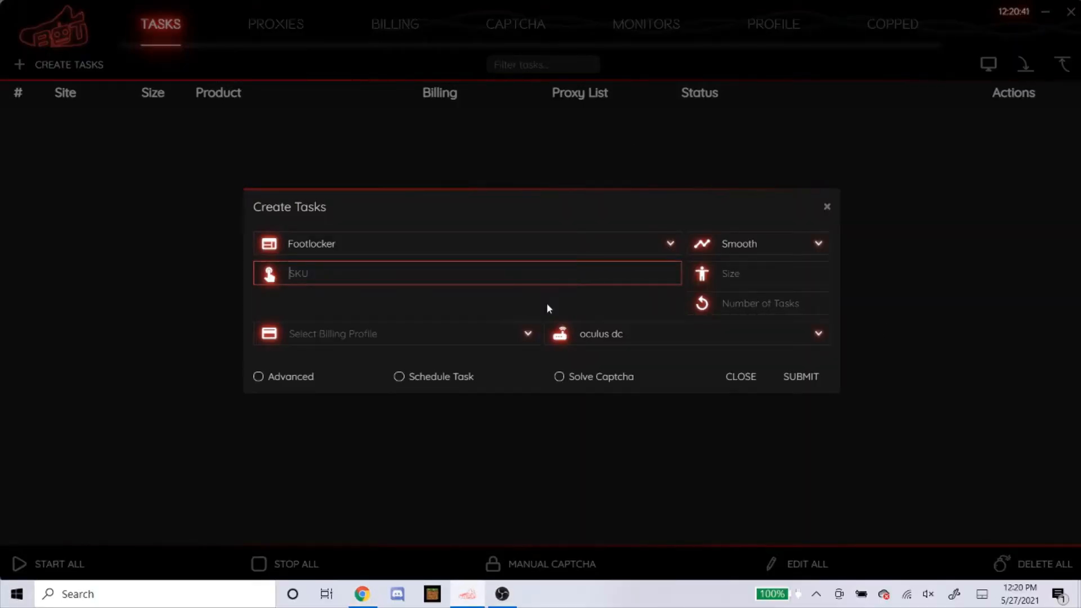
key("ctrl+v")
left_click(496, 263)
left_click(796, 249)
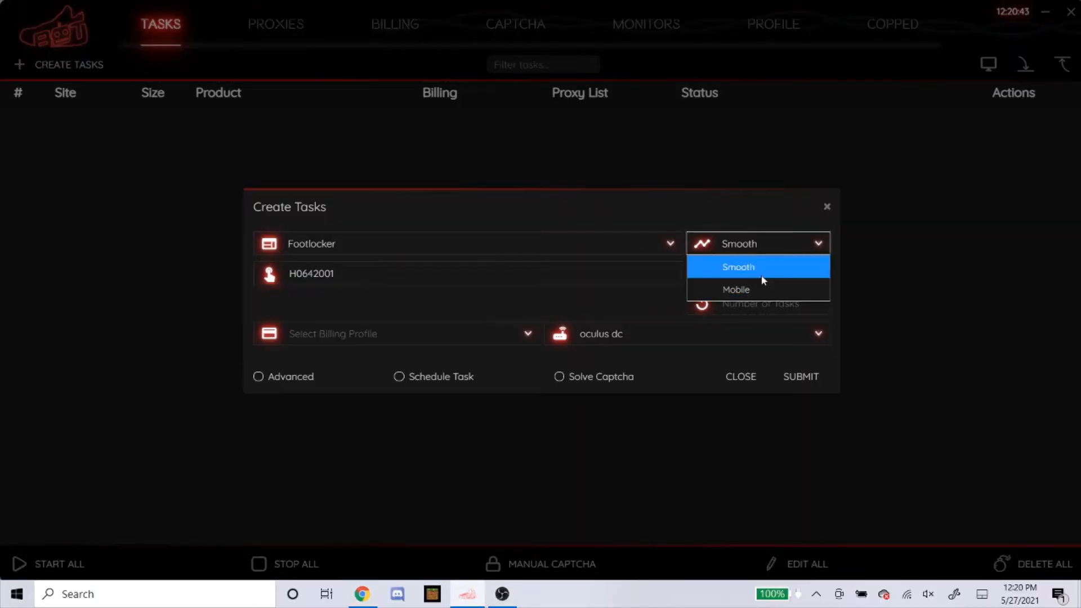
left_click(761, 275)
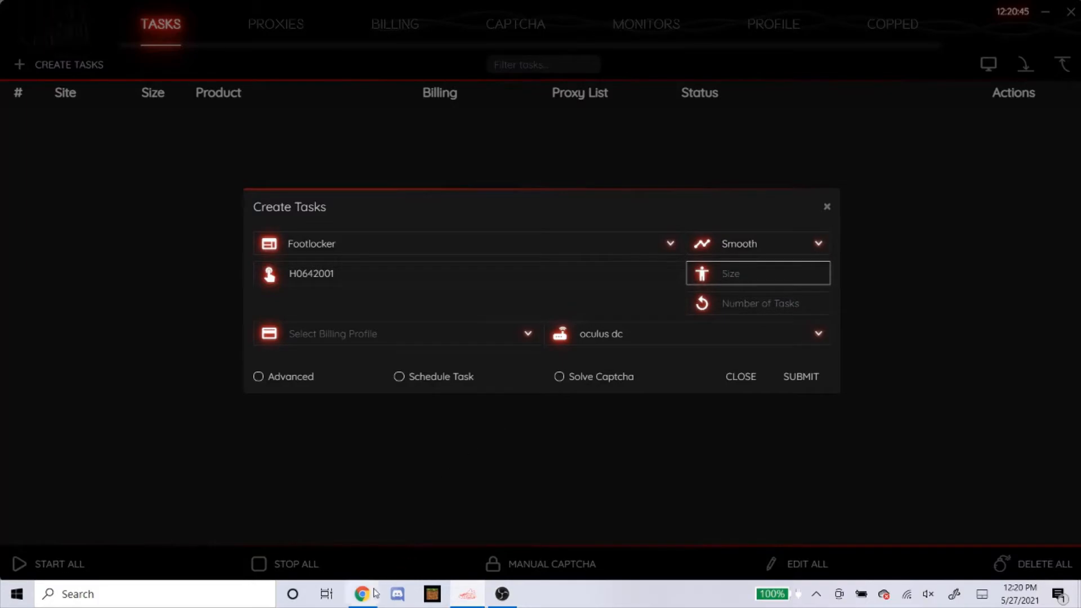
- Check the available sizes on the Nike Dunk Hi product page in Chrome and return to the task form
left_click(362, 594)
scroll(439, 251, "up", 3)
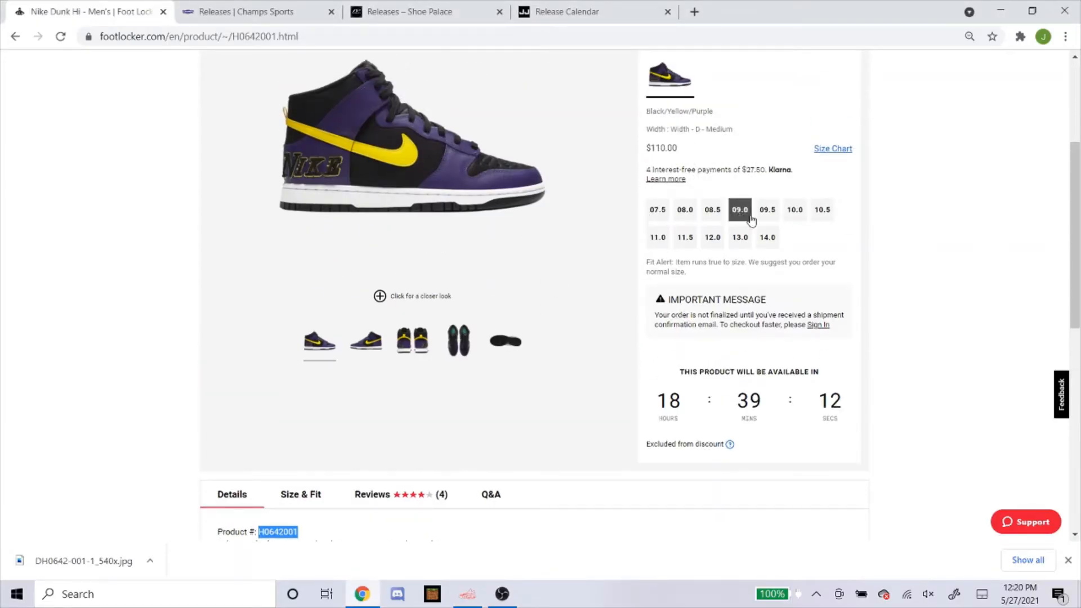
left_click(467, 594)
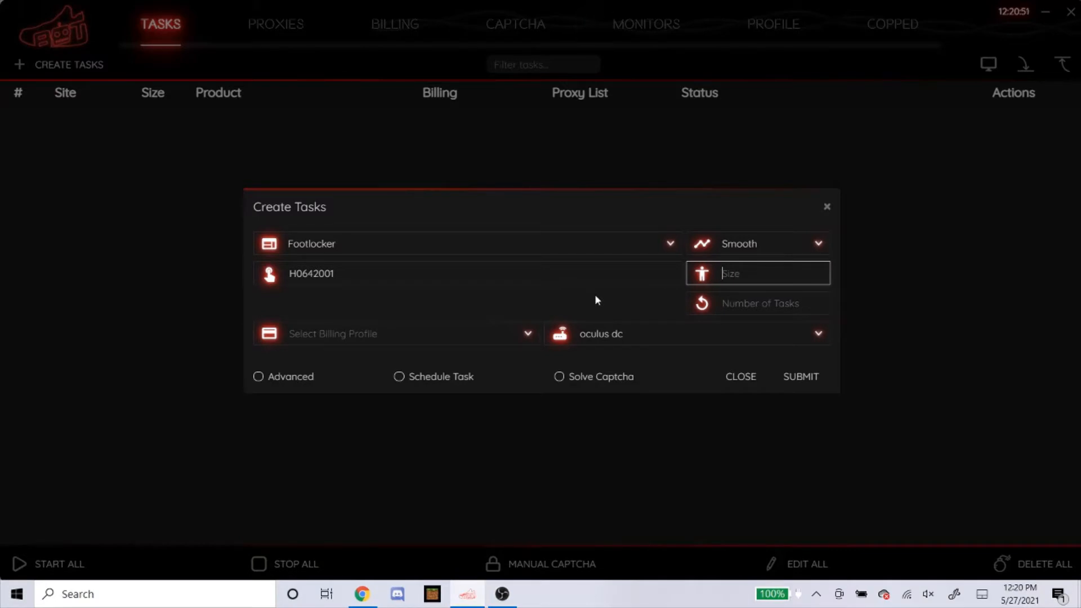
key("Caps_Lock")
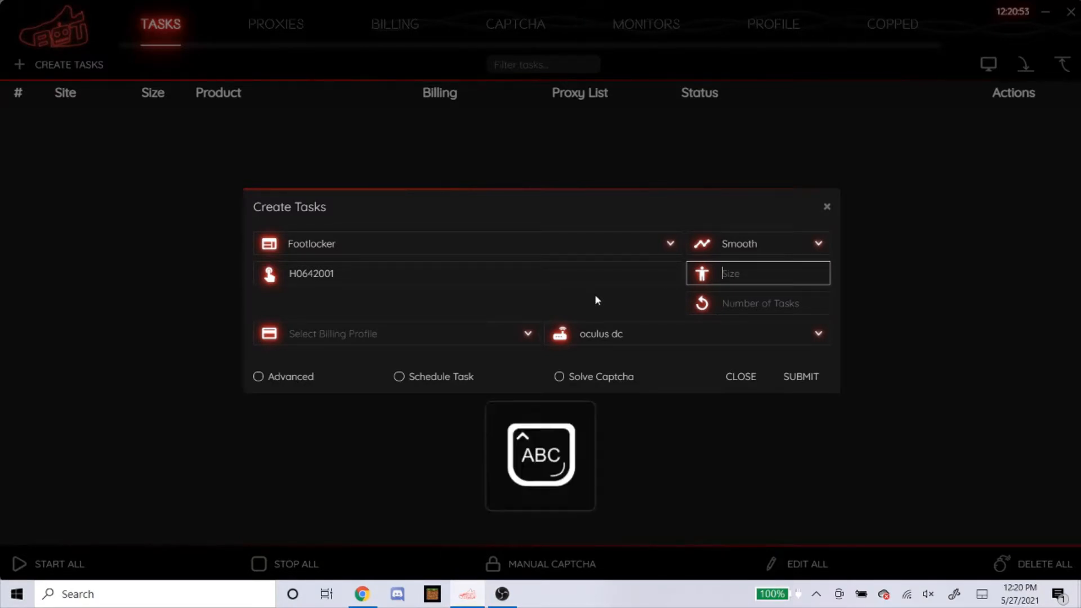
type("RA")
key("Caps_Lock")
key("BackSpace")
key("BackSpace")
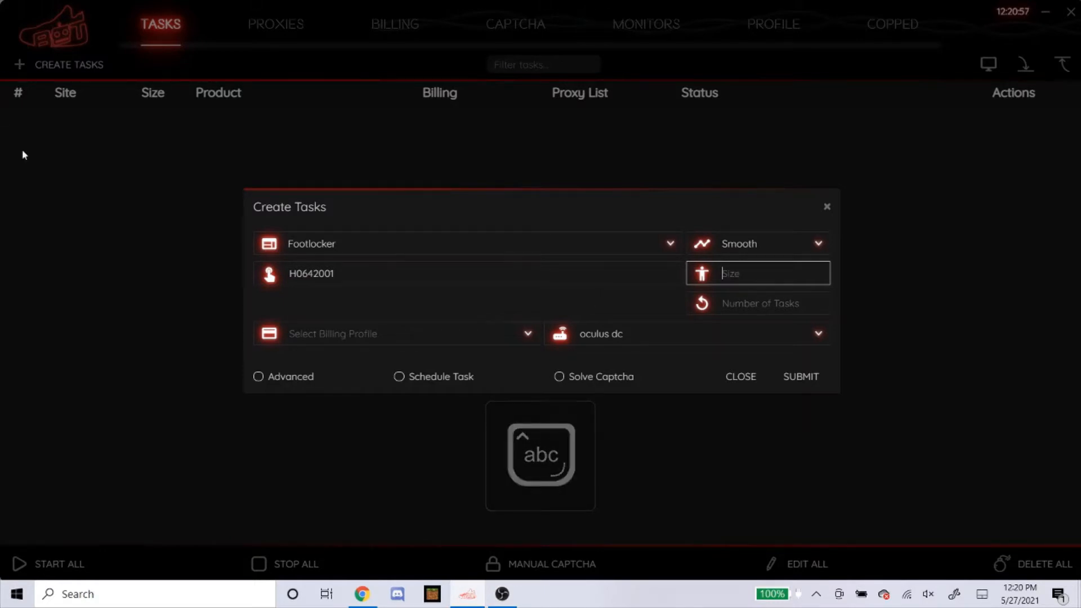
- Select the first saved billing profile and the Leaf US 5/18 proxy list for the task
left_click(372, 329)
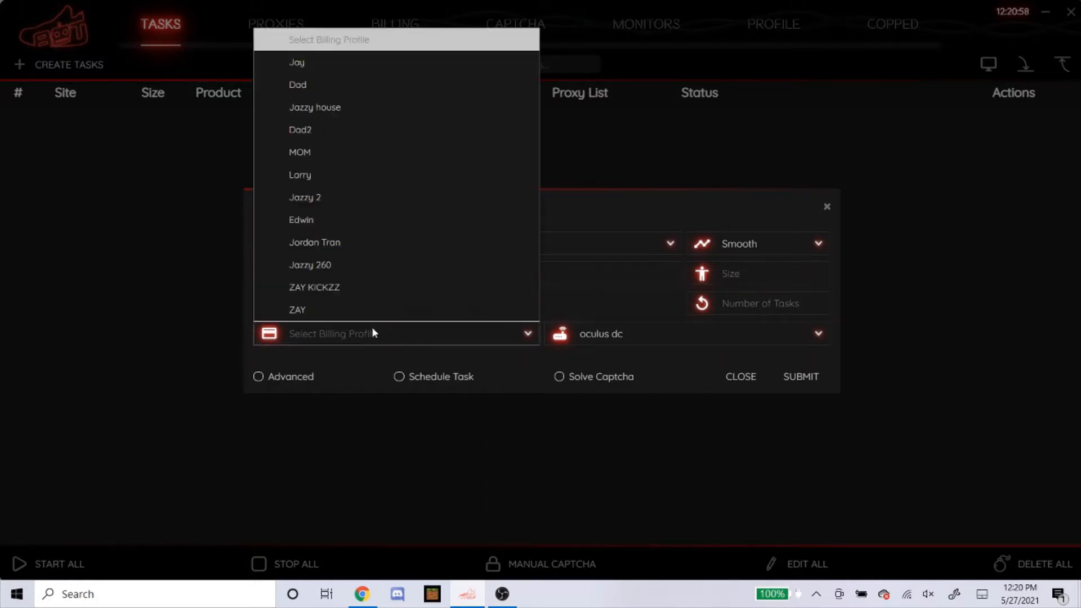
left_click(378, 65)
left_click(698, 337)
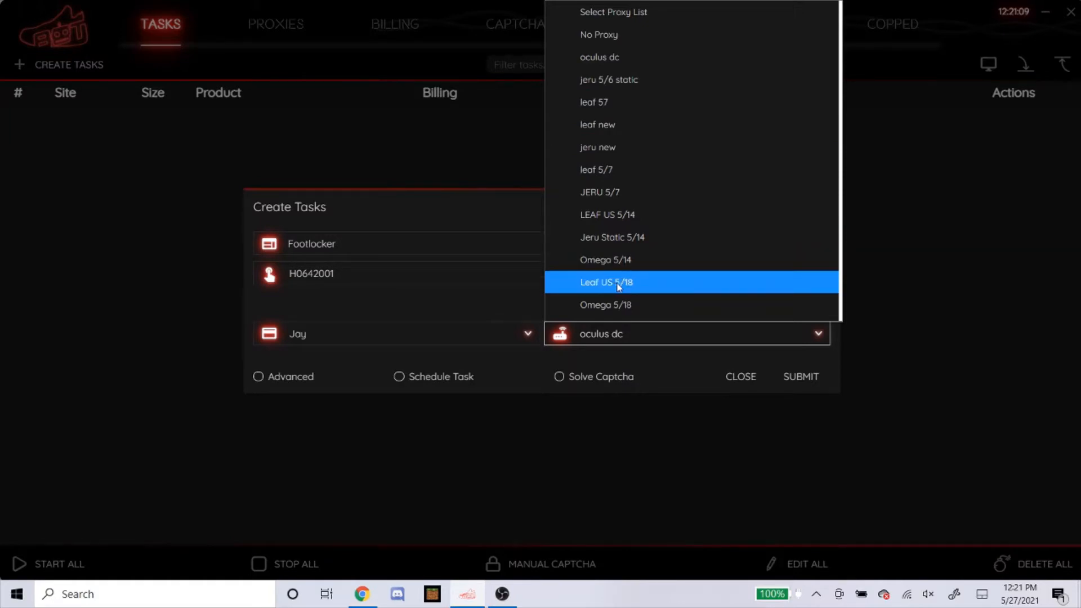
scroll(621, 283, "down", 1)
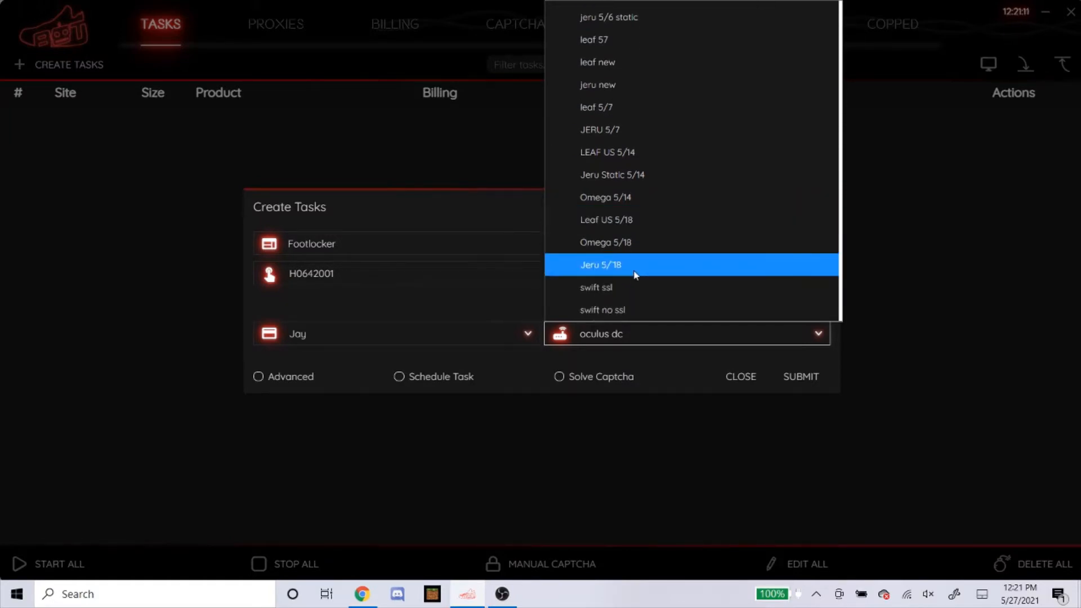
left_click(660, 225)
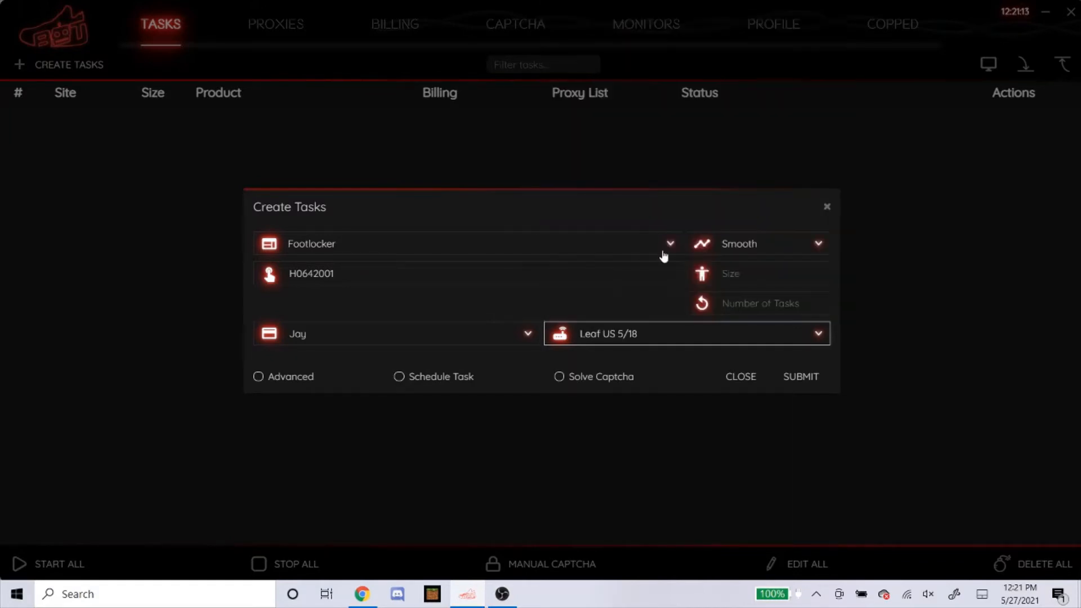
- Examine the advanced monitor and restock timeout settings, leaving the Advanced option turned off
left_click(295, 377)
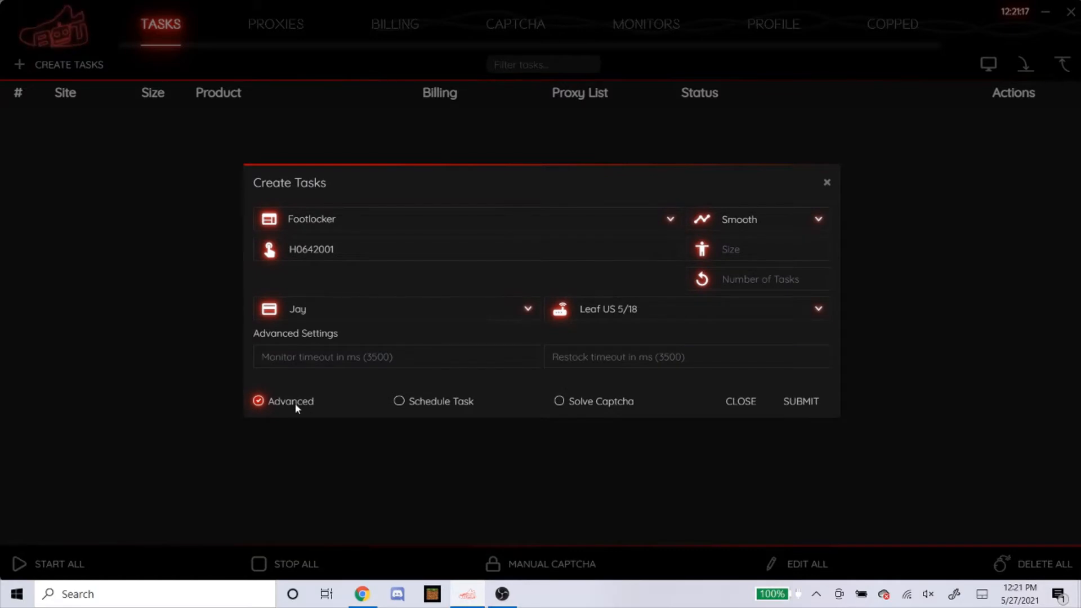
left_click(295, 403)
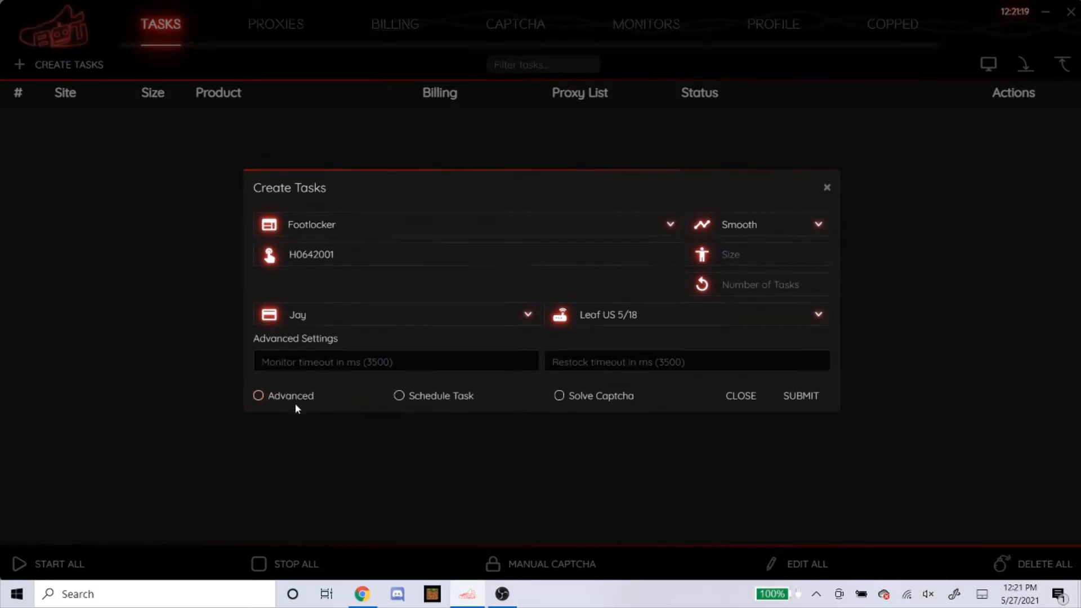
left_click(286, 376)
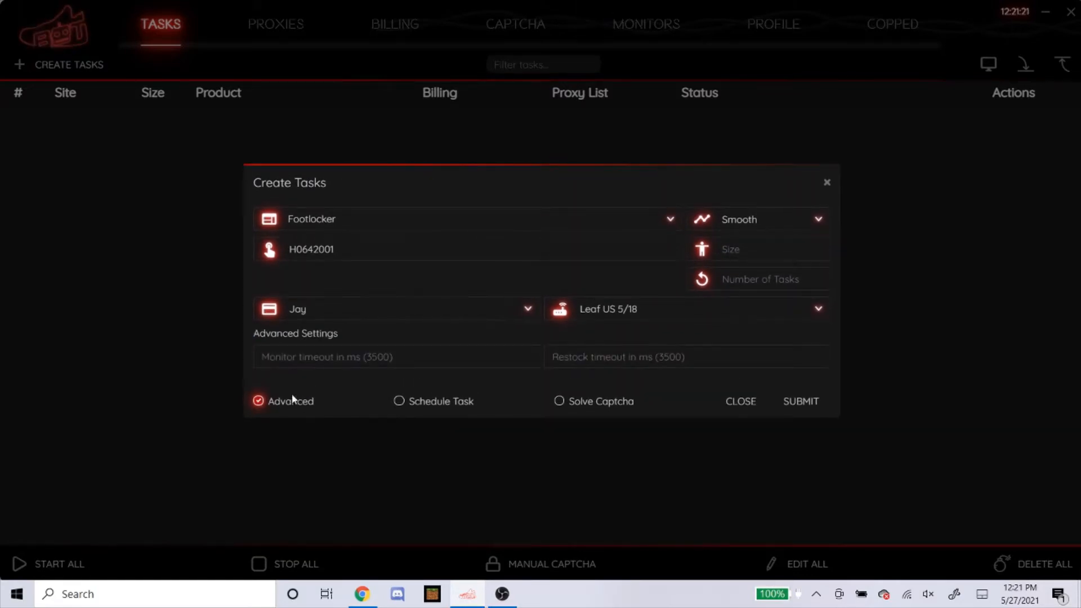
left_click(293, 396)
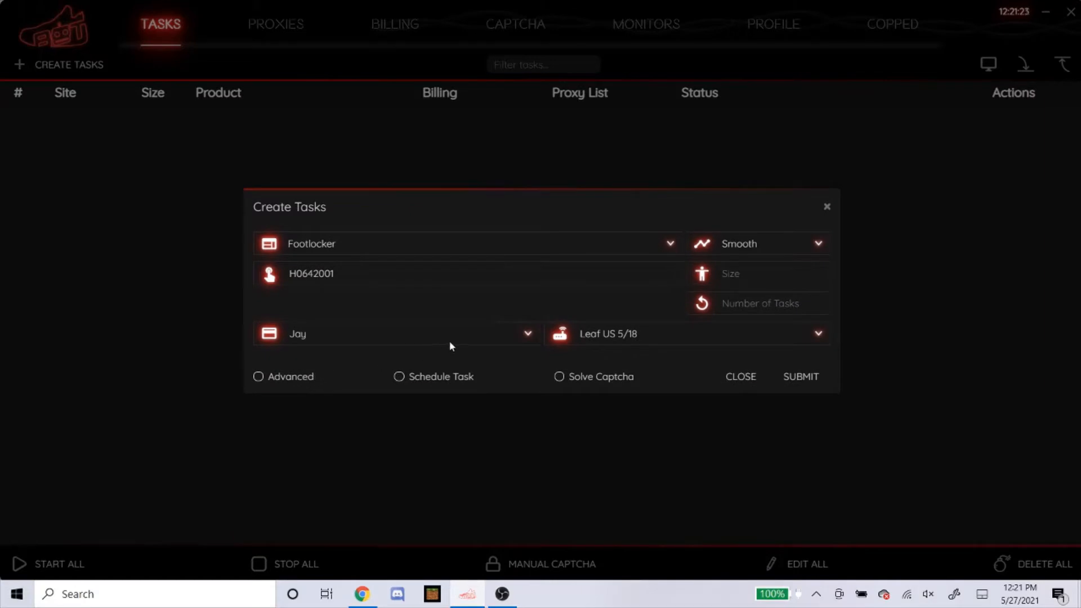
left_click(307, 377)
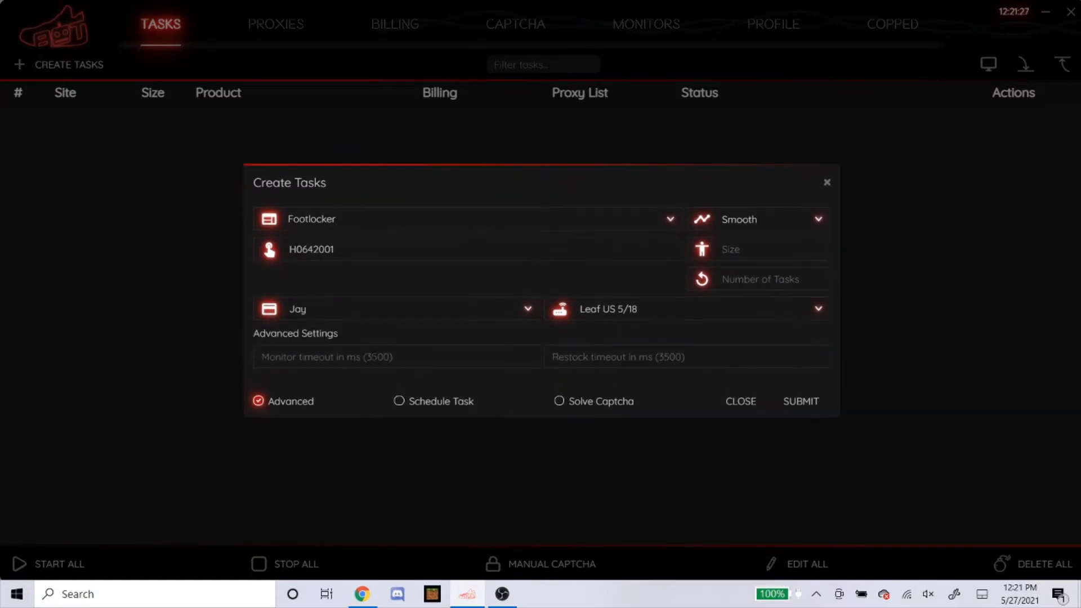
left_click(260, 401)
- Schedule the Footlocker task to run at 06:50:00 AM and submit it
left_click(421, 375)
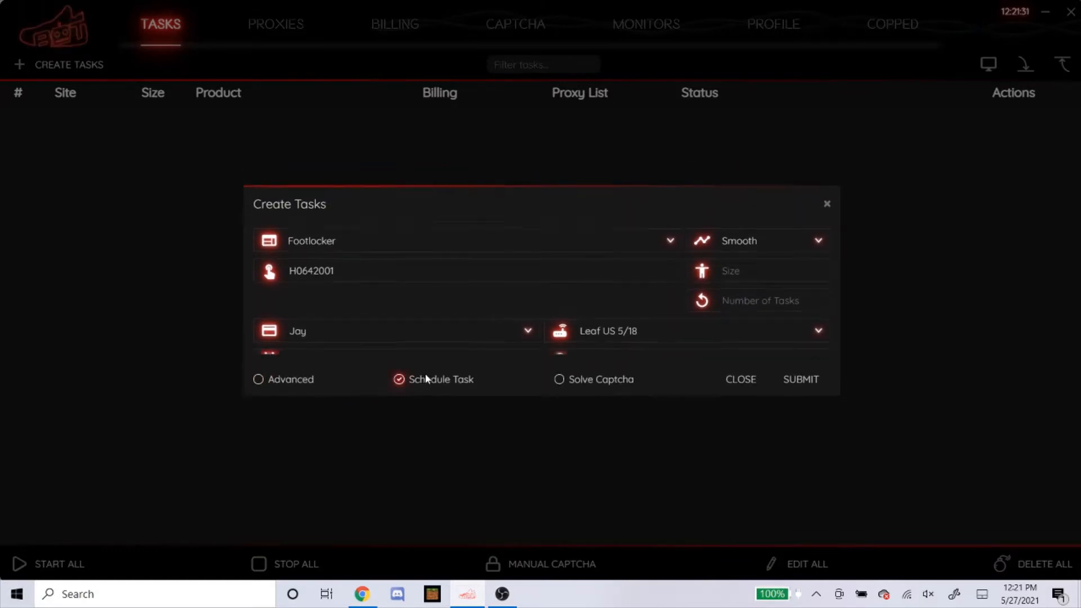
left_click(581, 350)
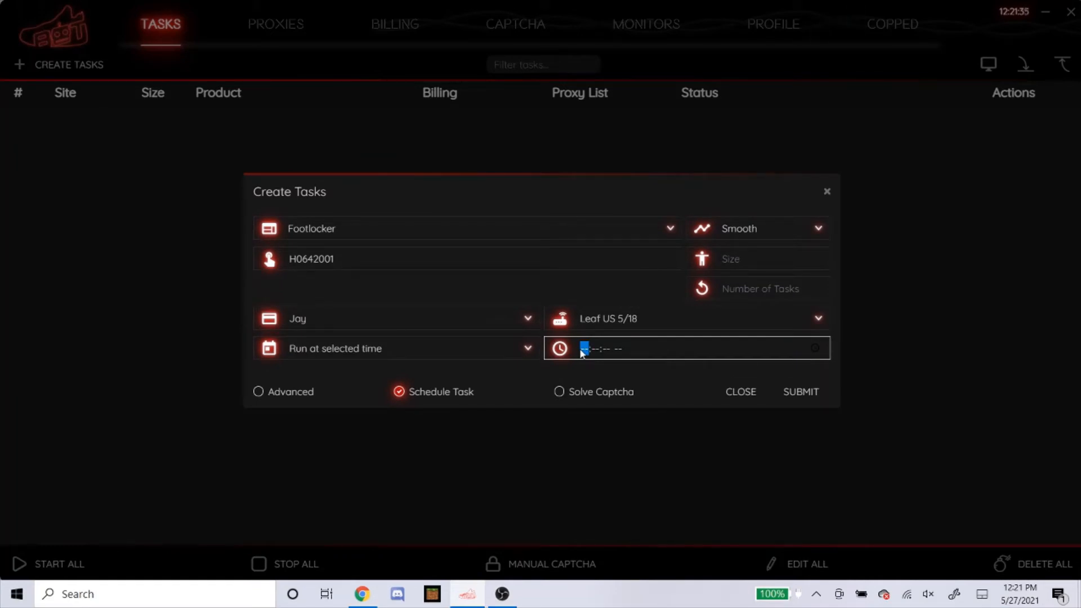
type("0706")
left_click(583, 348)
type("06:50:00 AM")
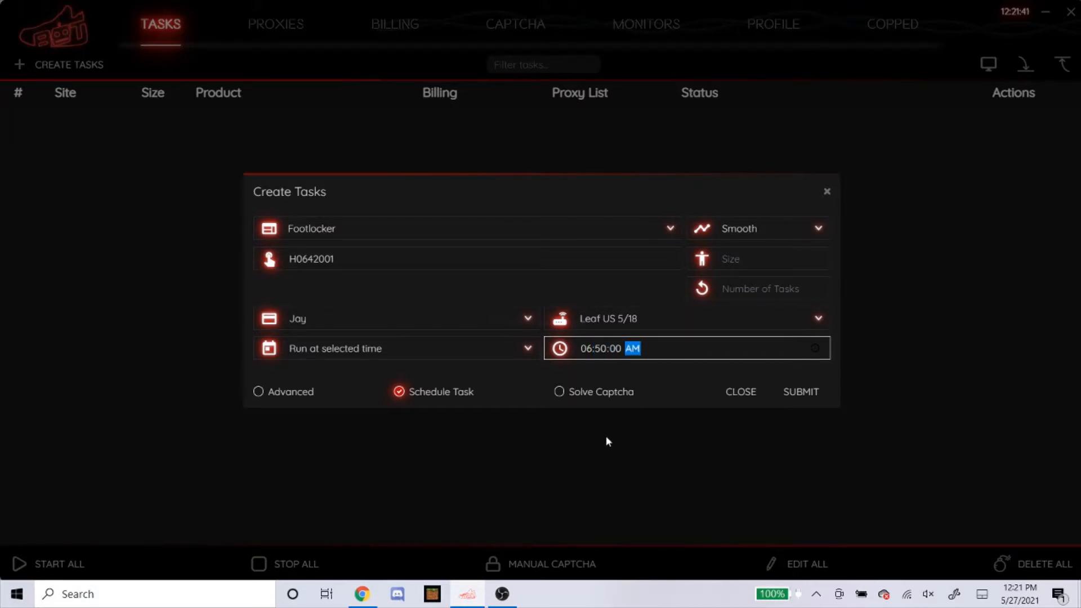
left_click(650, 377)
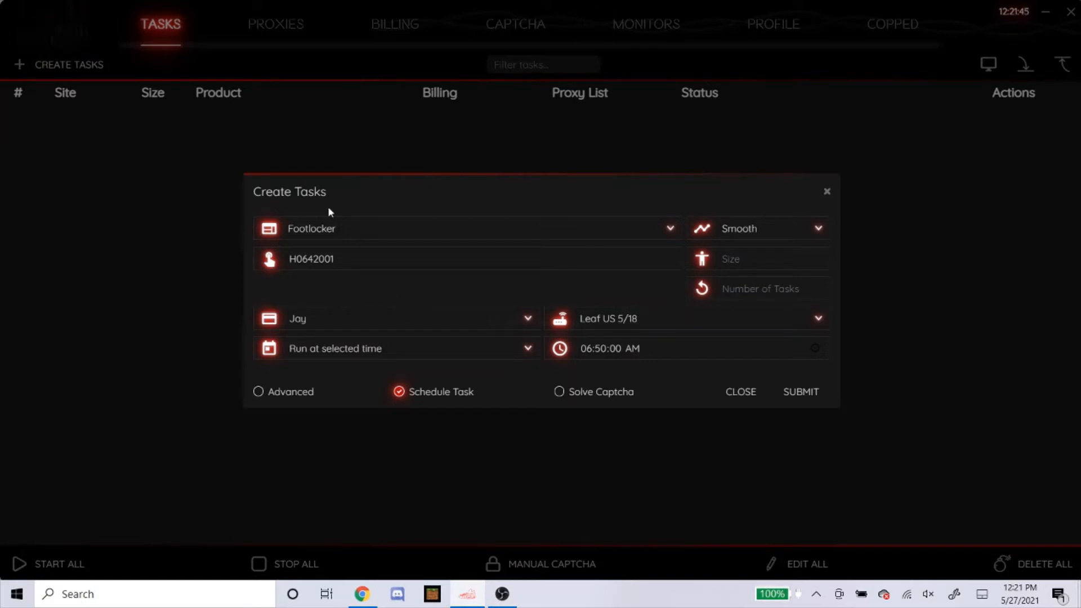
left_click(799, 392)
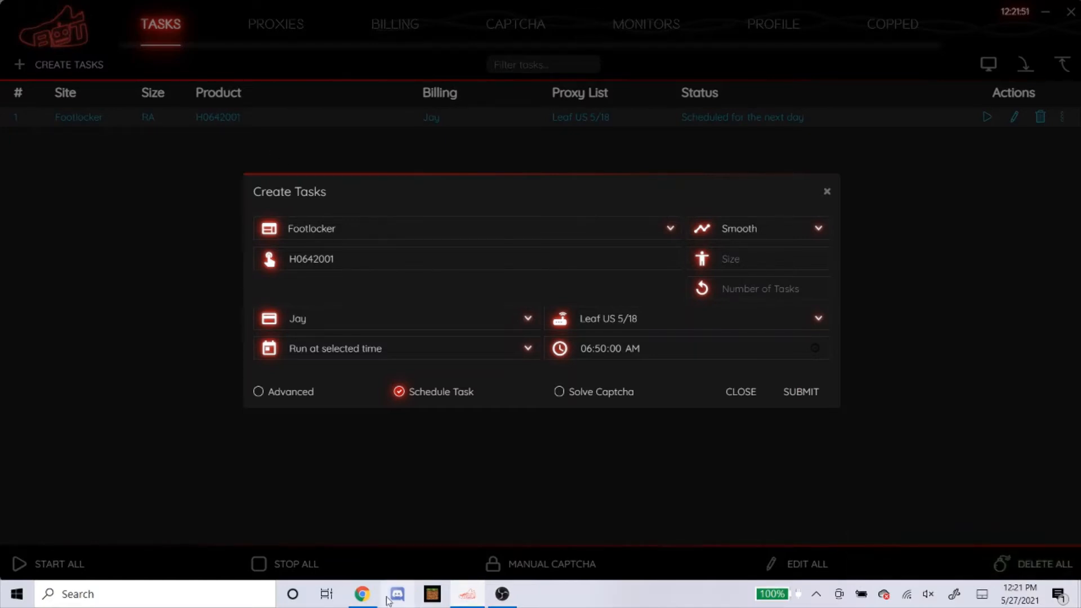
- Switch to Chrome and open the product details of the May 28 Nike Dunk Hi from the Champs Sports release list
left_click(362, 593)
left_click(214, 7)
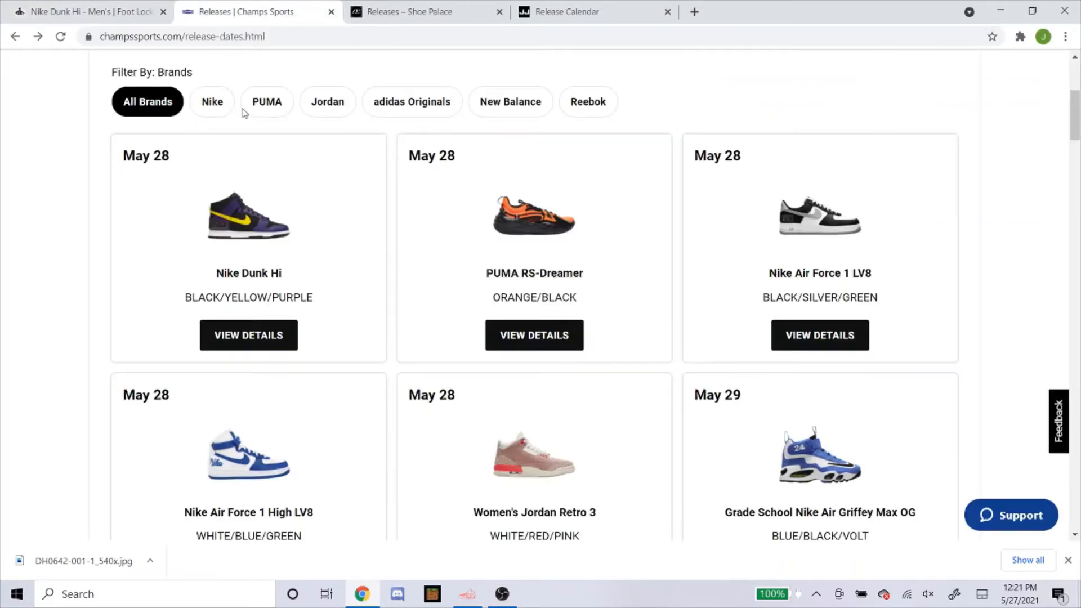
left_click(242, 249)
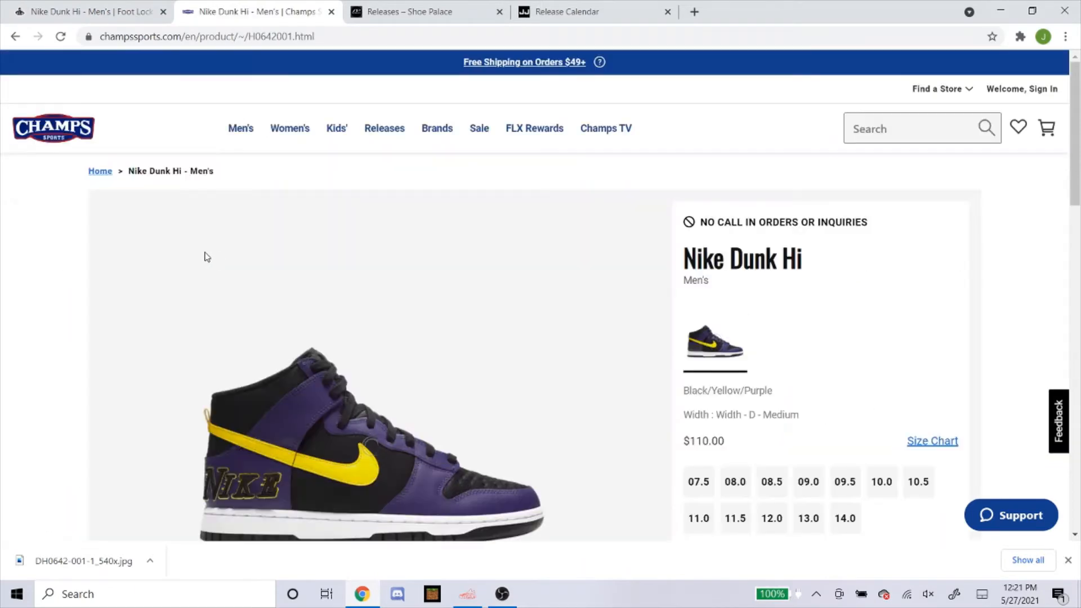
scroll(307, 260, "down", 6)
scroll(298, 278, "down", 2)
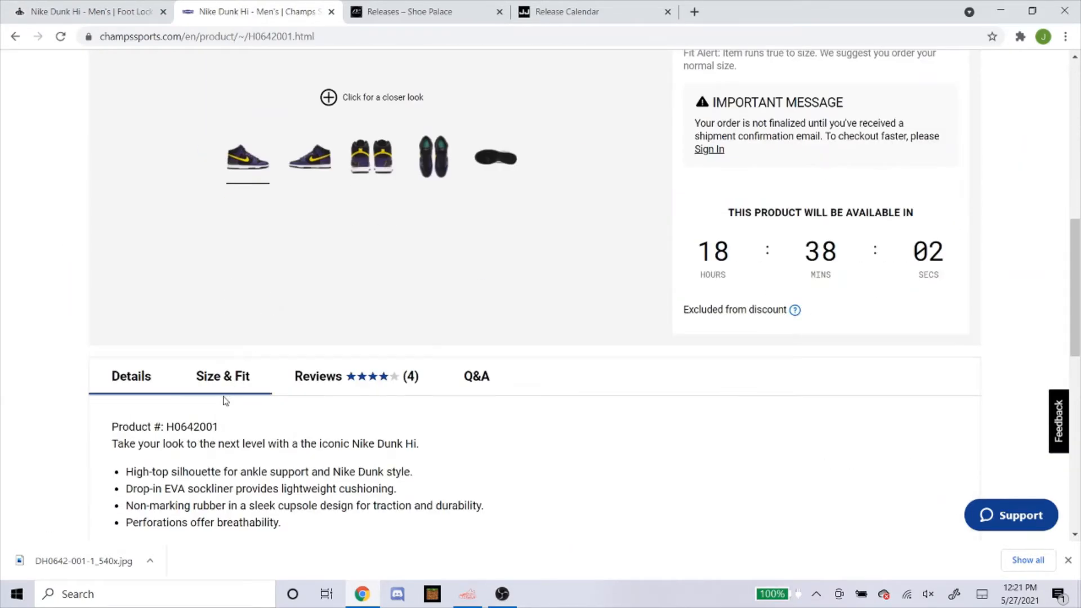
- Compare the Nike Dunk Hi product number with the Foot Locker page and copy H0642001 from the Champs Sports details
left_click(17, 7)
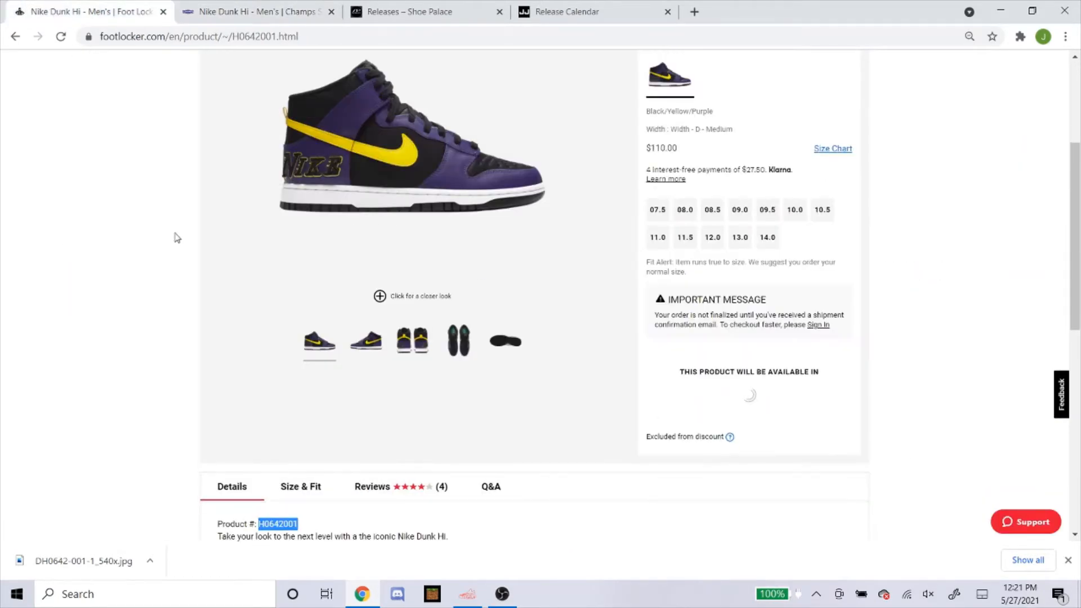
scroll(274, 124, "down", 6)
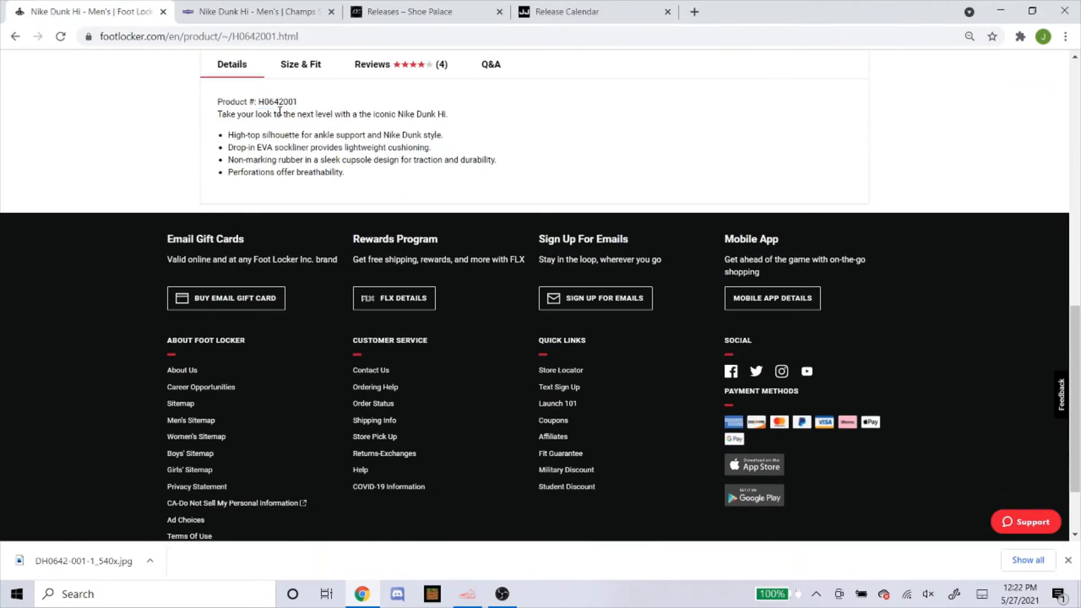
left_click(242, 12)
double_click(200, 426)
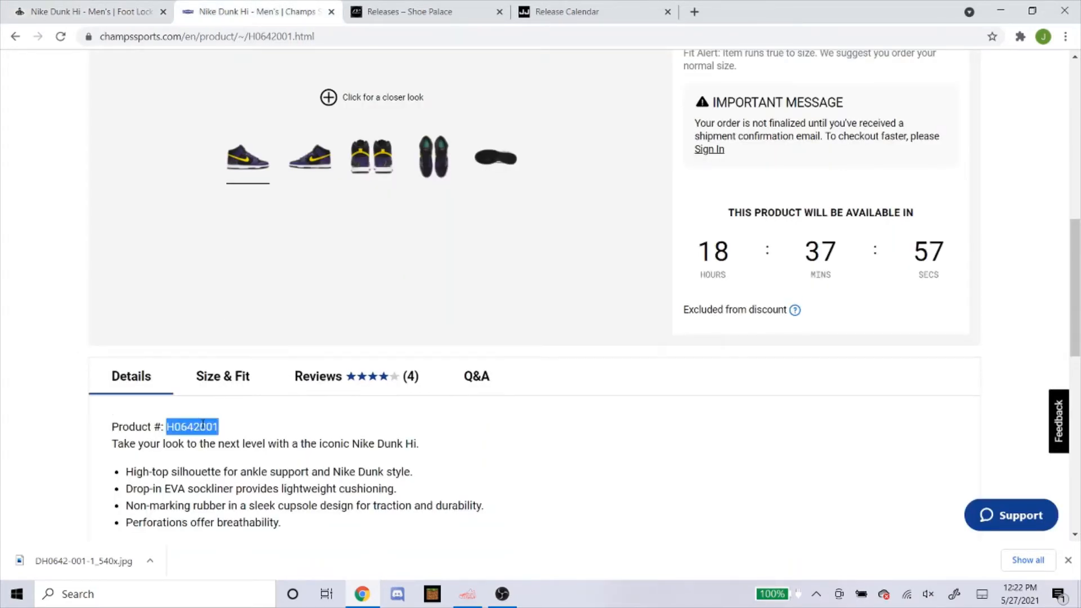
right_click(213, 428)
left_click(225, 435)
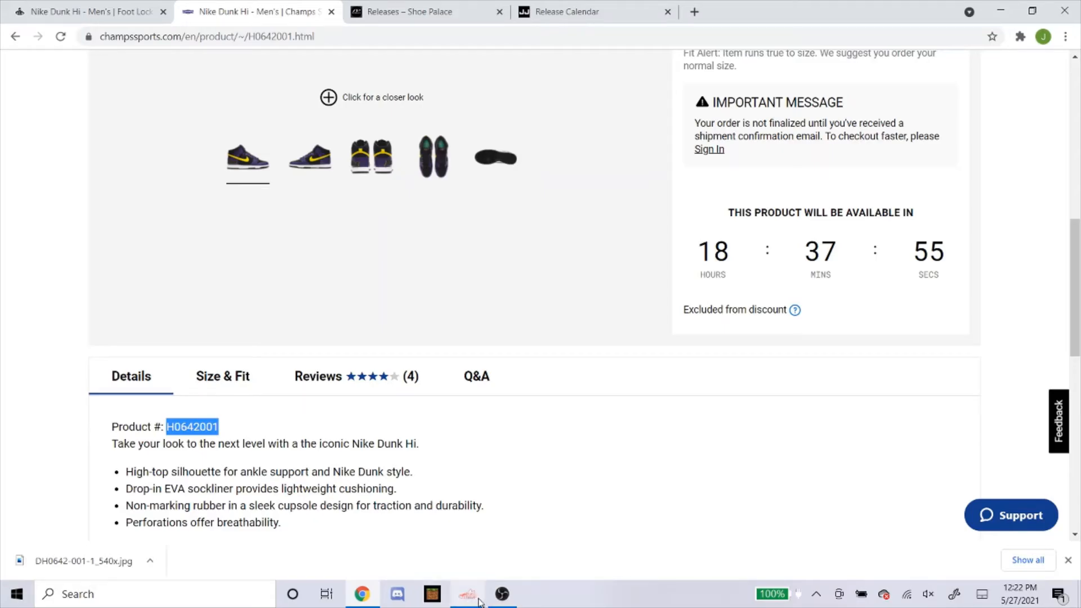
- Return to the bot's task form and set the site to ChampsSport
left_click(466, 596)
left_click(409, 228)
type("champs")
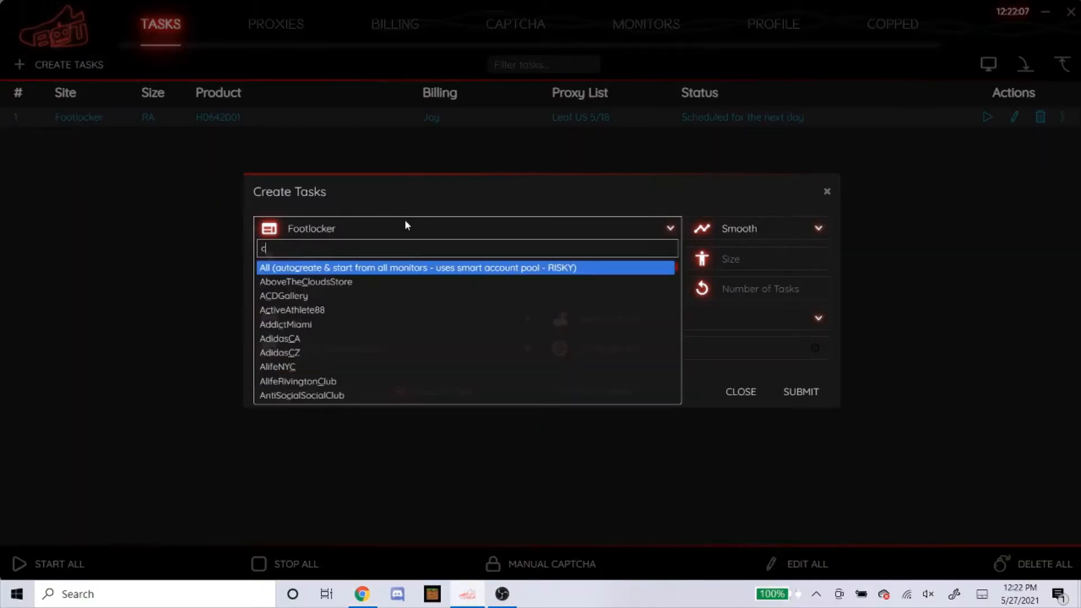
key("Return")
- Replace the task's SKU with the copied Champs Sports product number H0642001
left_click(423, 256)
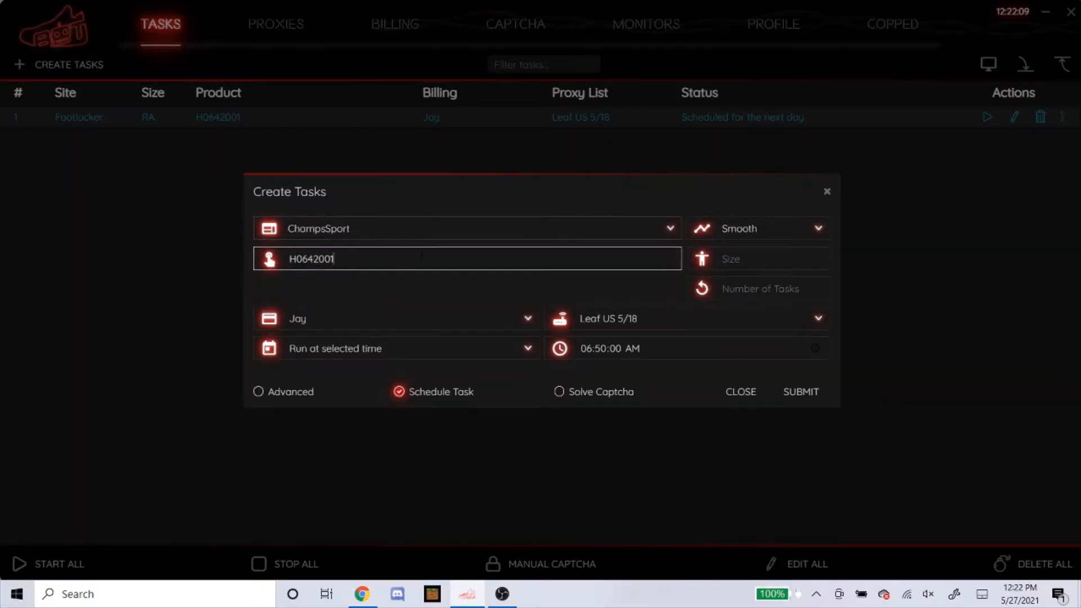
key("ctrl+a")
key("BackSpace")
right_click(424, 257)
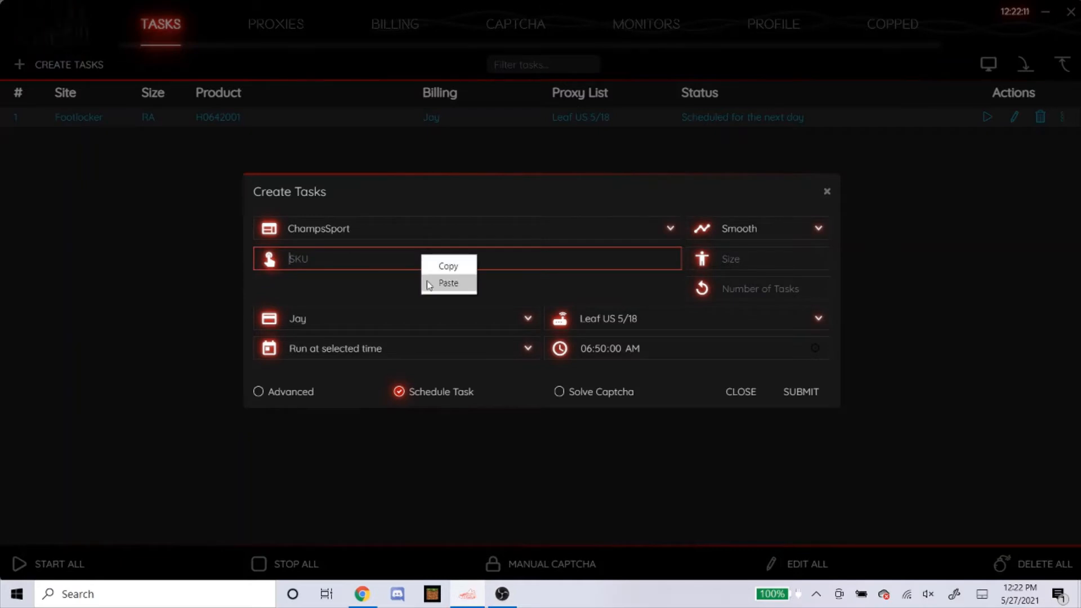
left_click(446, 282)
- Submit the Champs Sports task with the Smooth mode kept and the size left empty
left_click(721, 229)
left_click(722, 229)
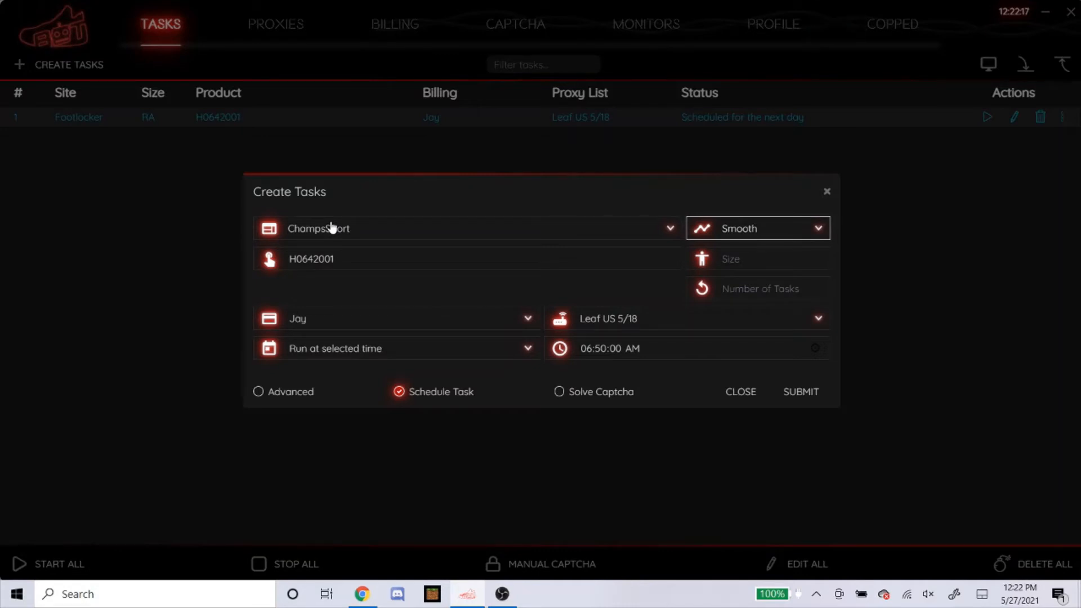
left_click(738, 270)
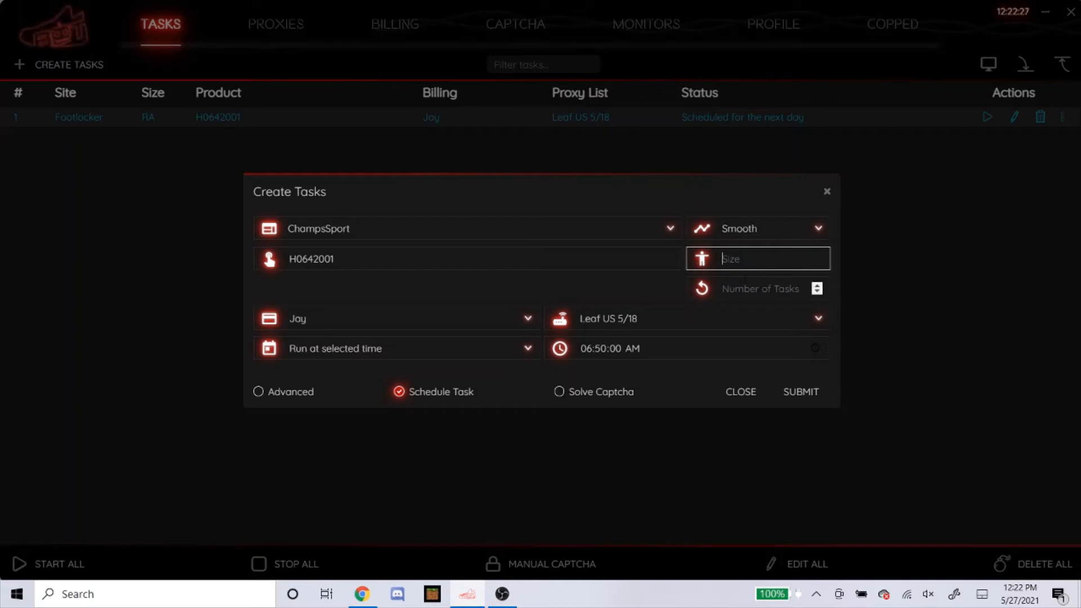
left_click(542, 288)
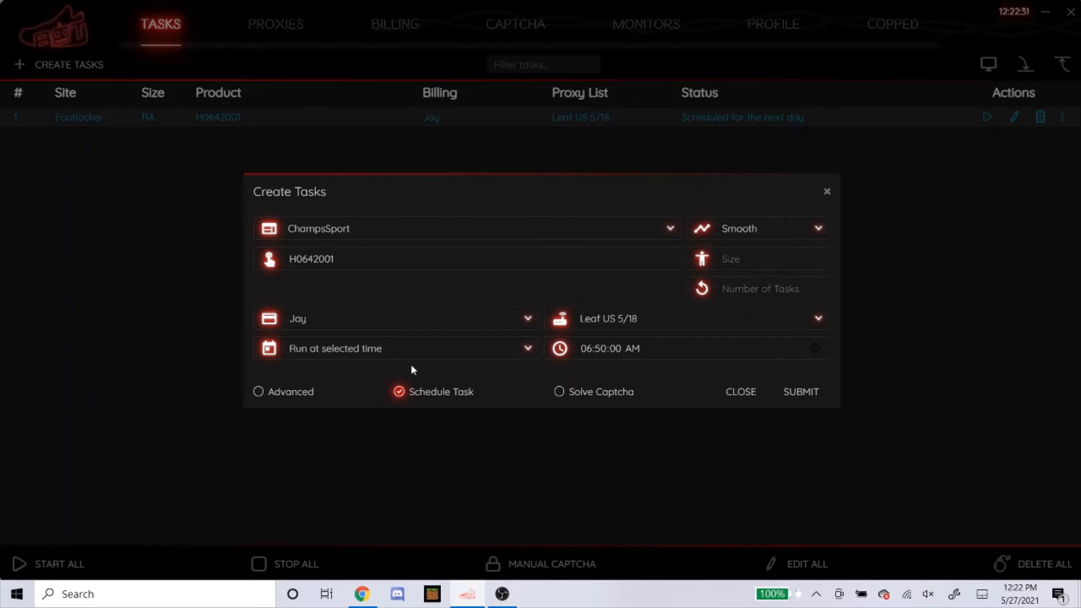
left_click(799, 391)
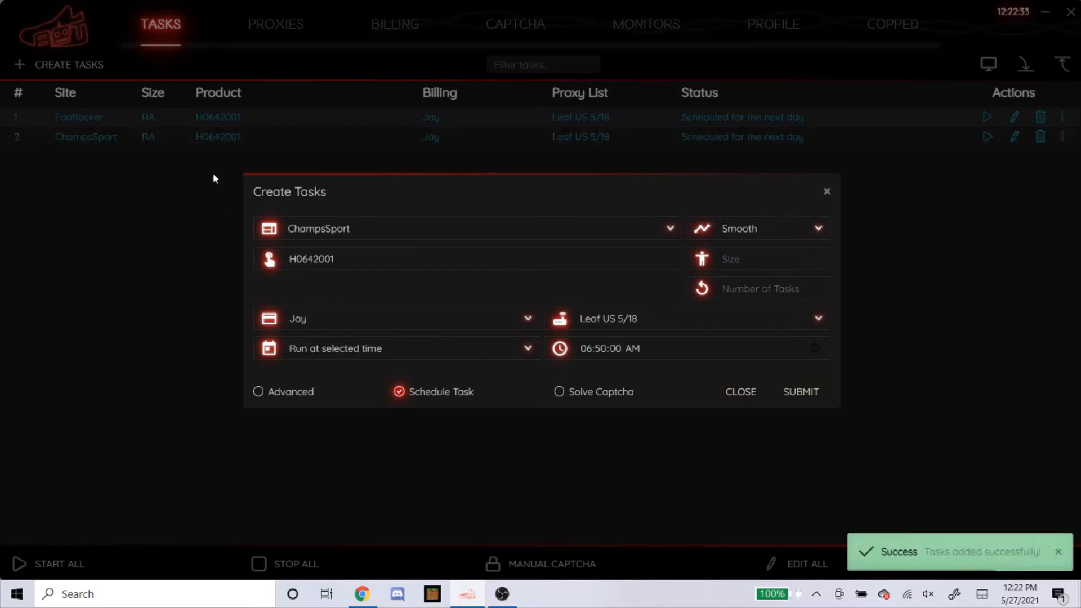
- Switch to Chrome and open the Dunk High EMB Lakers product page from the Shoe Palace releases
left_click(362, 594)
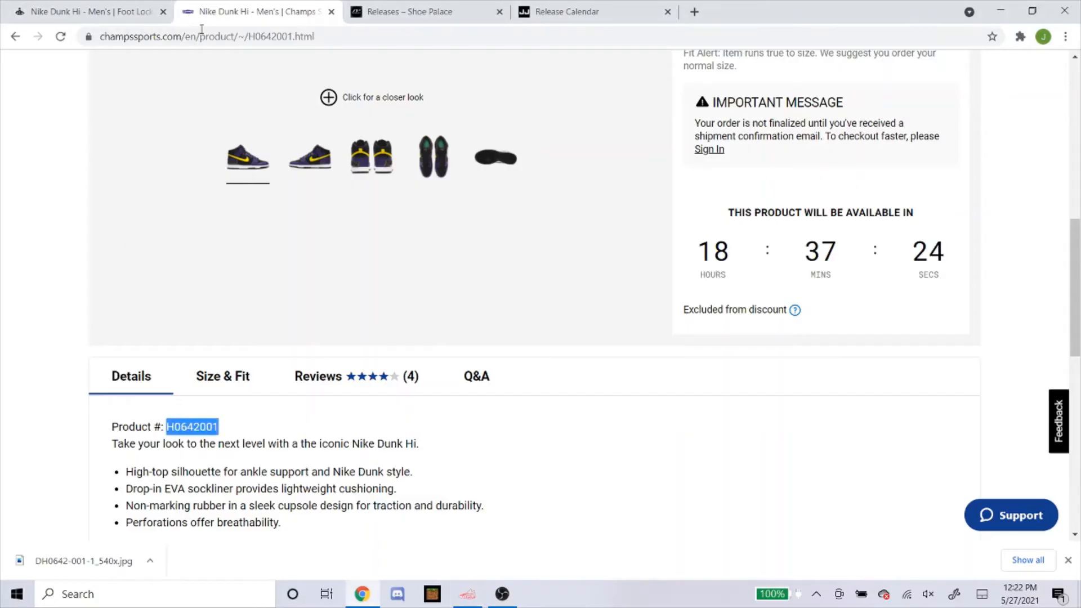
left_click(402, 4)
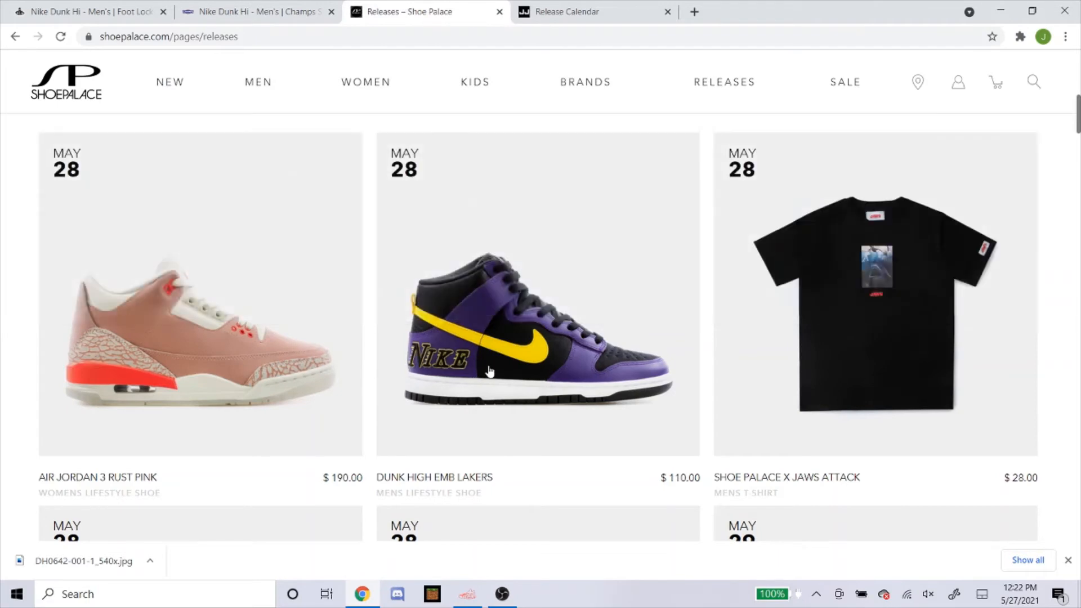
mouse_move(724, 89)
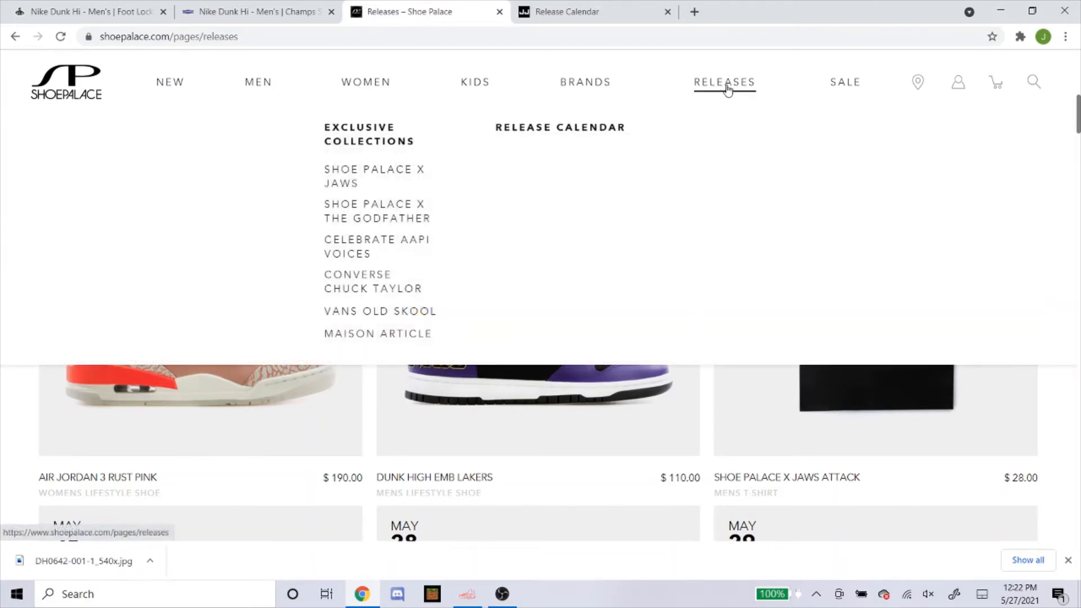
scroll(442, 403, "down", 1)
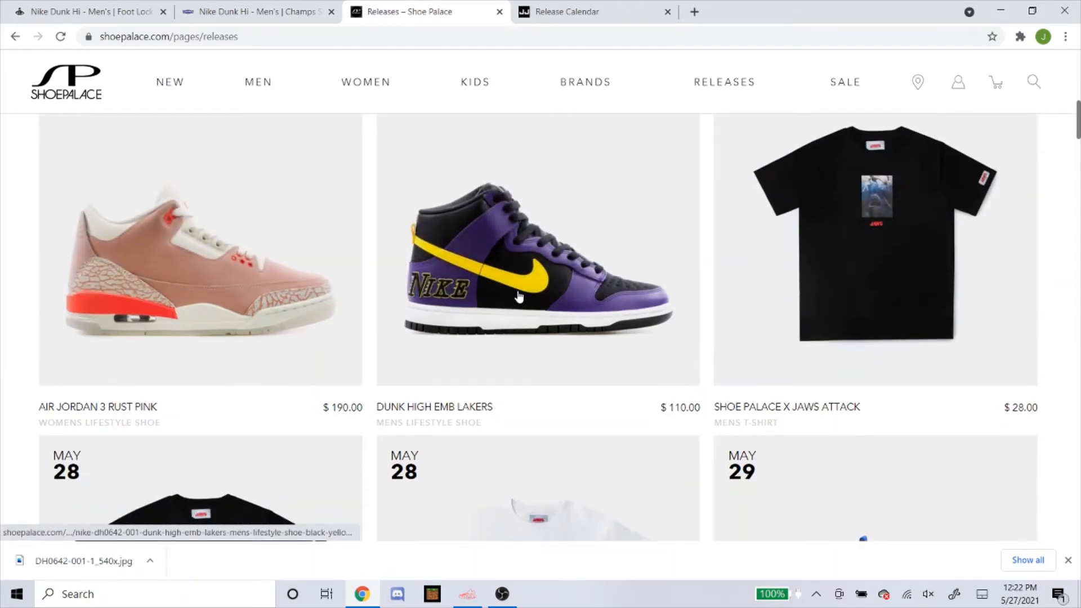
left_click(514, 290)
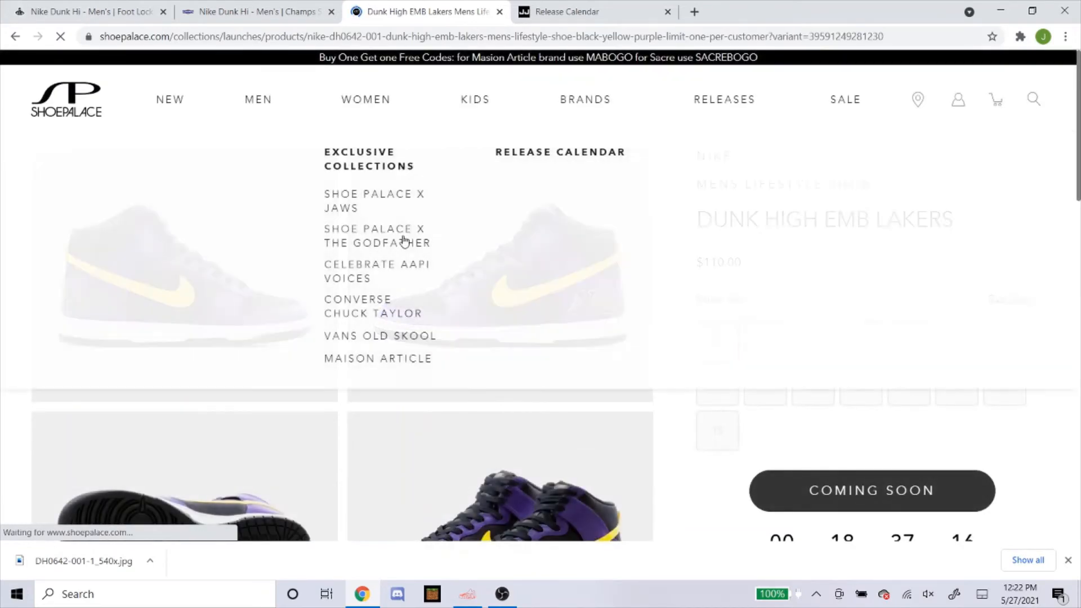
scroll(619, 349, "down", 1)
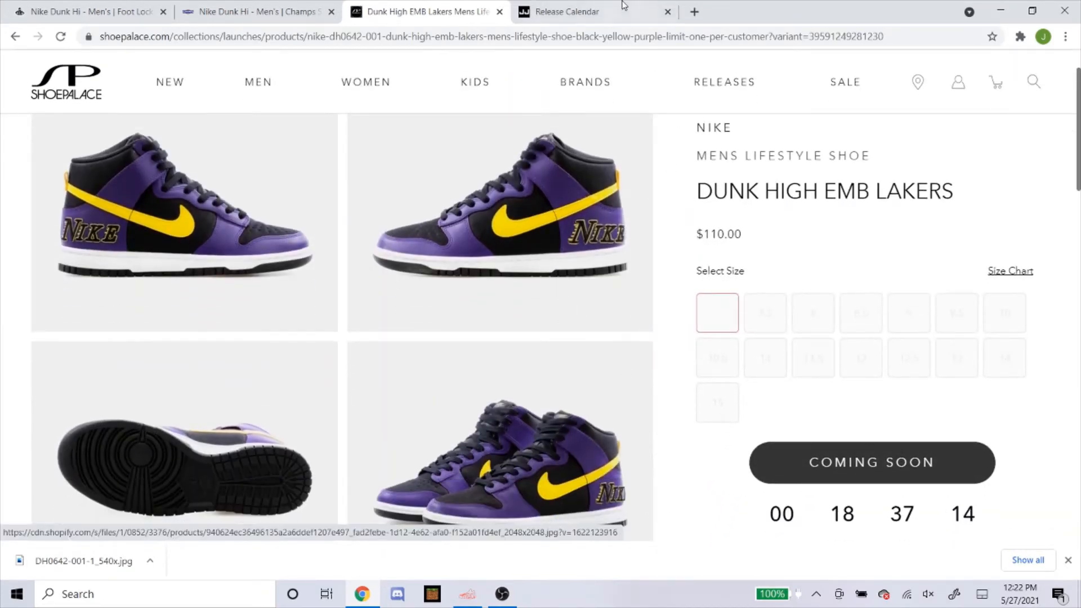
- Copy the web address of the Dunk High EMB Lakers product page
left_click(605, 37)
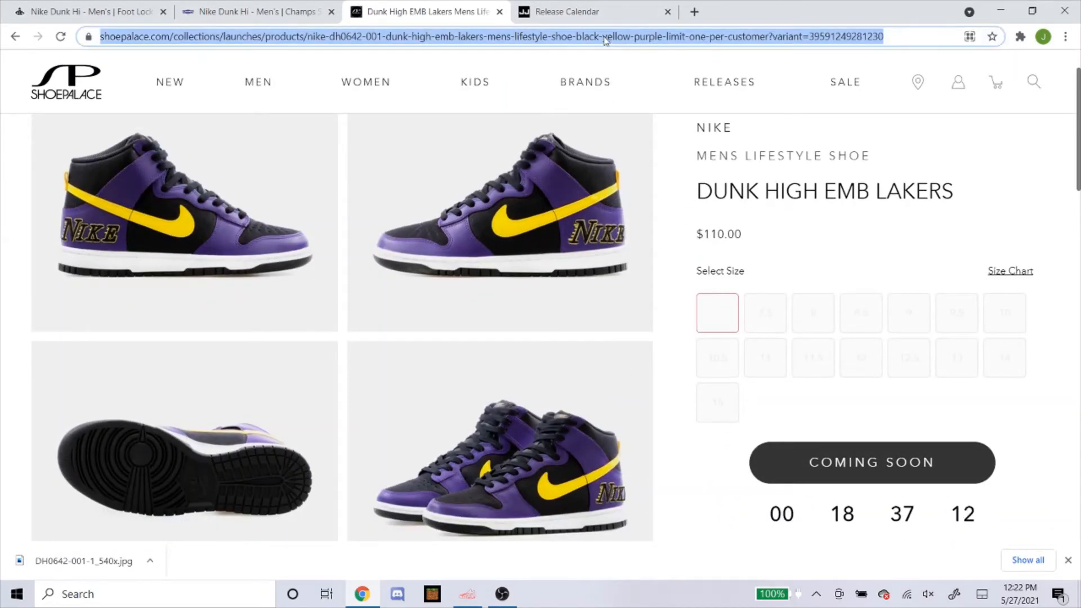
right_click(603, 37)
left_click(646, 112)
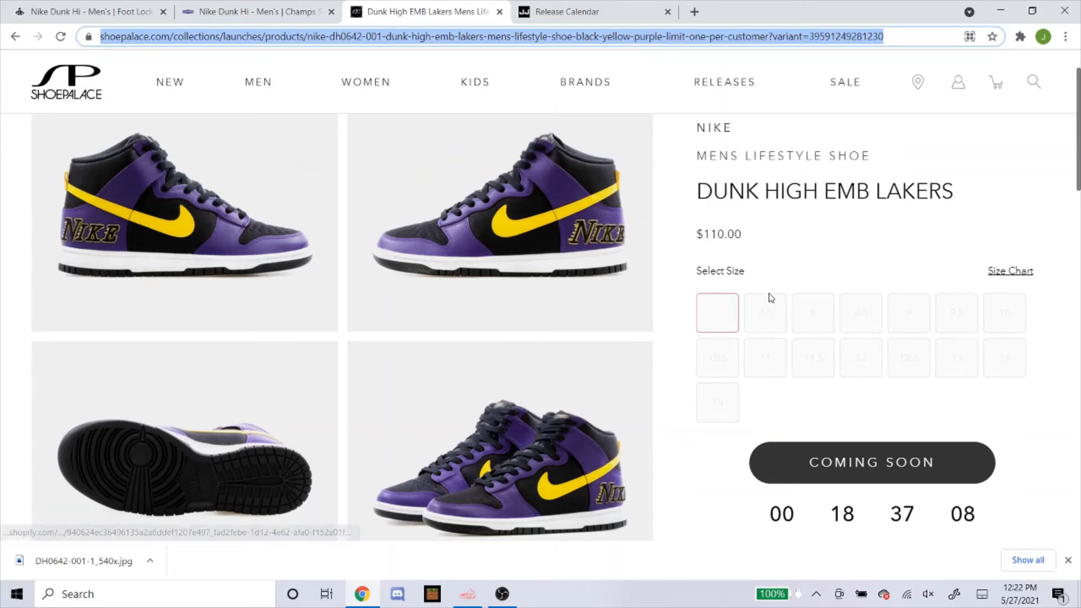
left_click(759, 311)
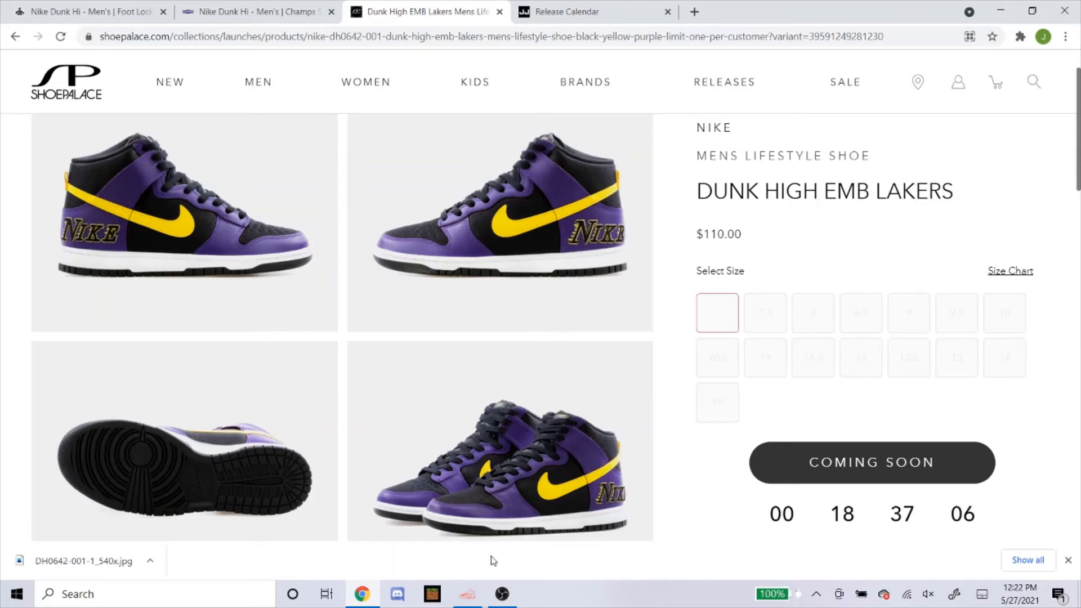
- Return to the bot's task form, set the site to ShoePalace and choose the Cyborg3.0 mode
left_click(477, 590)
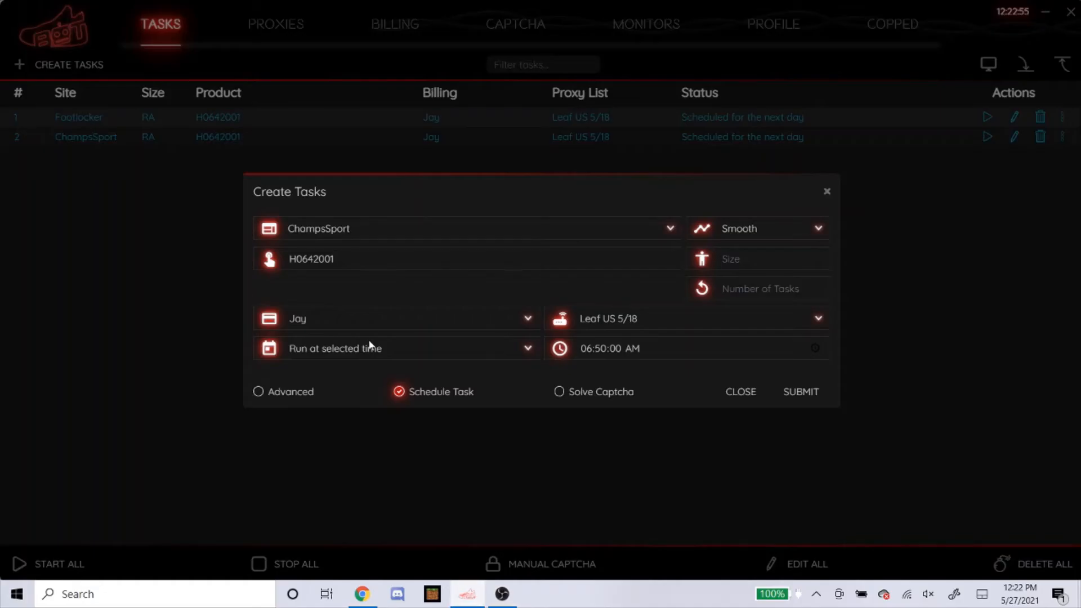
left_click(389, 235)
type("shoep")
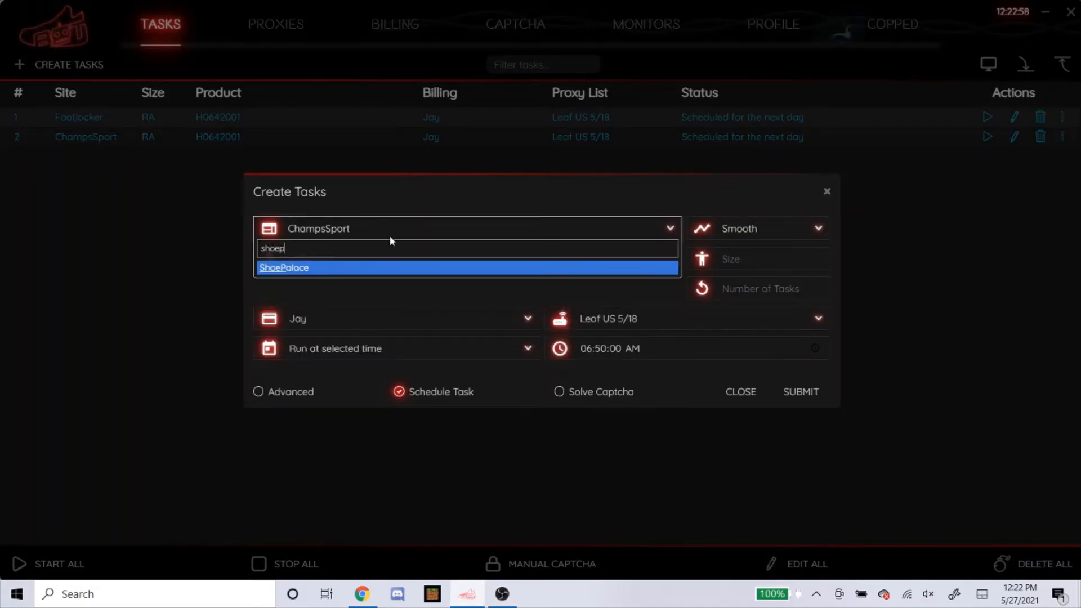
key("Return")
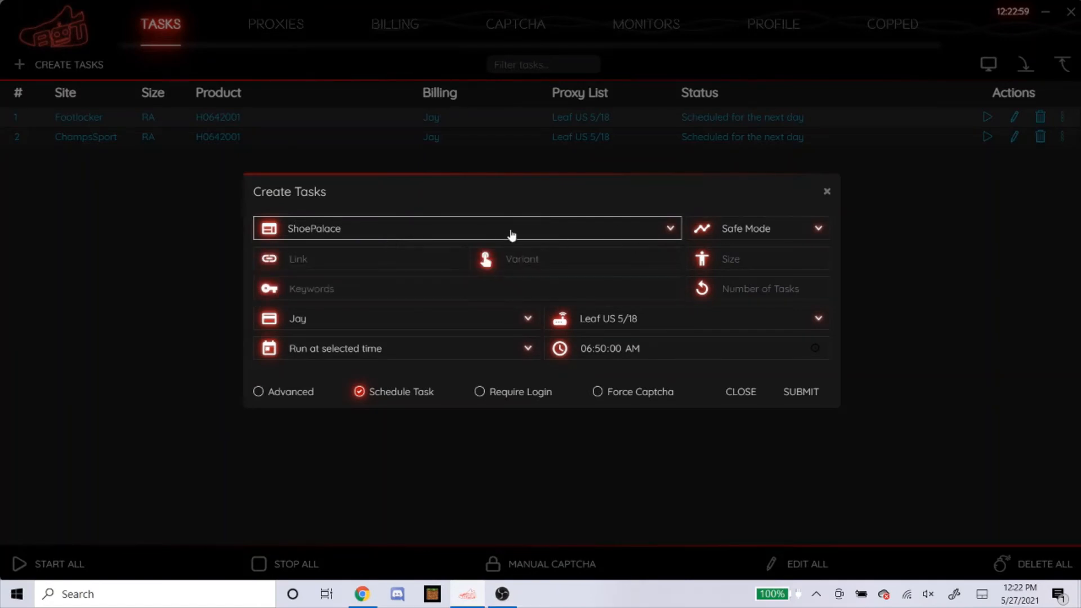
left_click(742, 227)
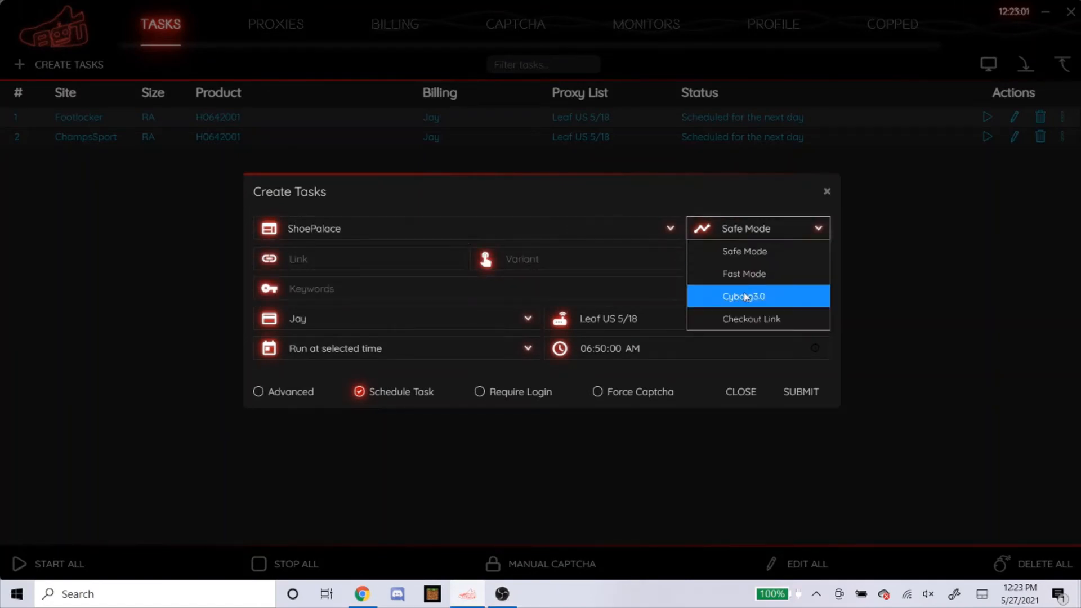
left_click(765, 301)
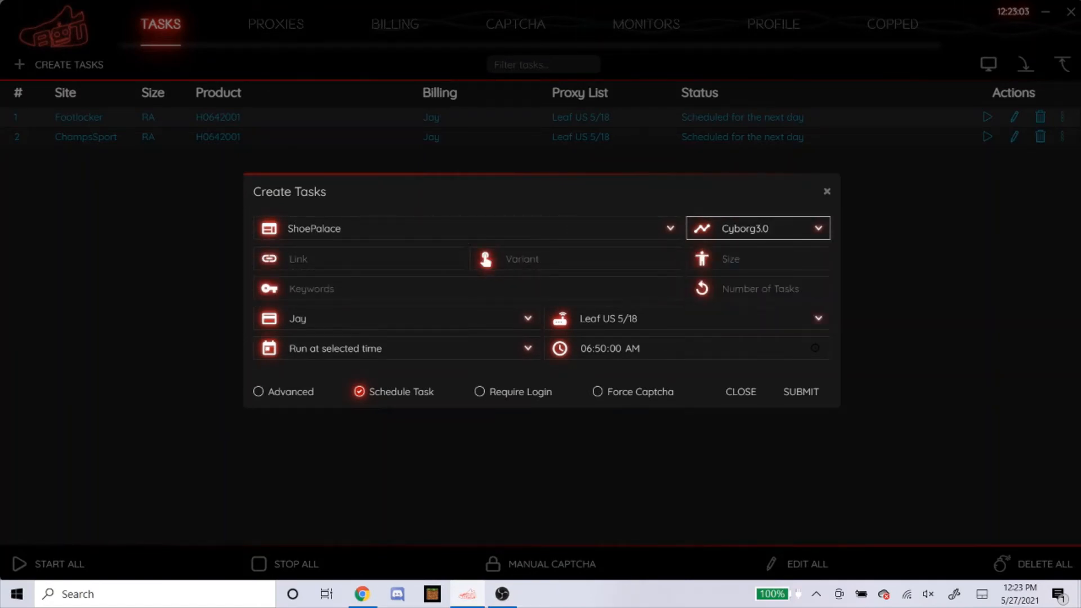
right_click(432, 259)
left_click(442, 282)
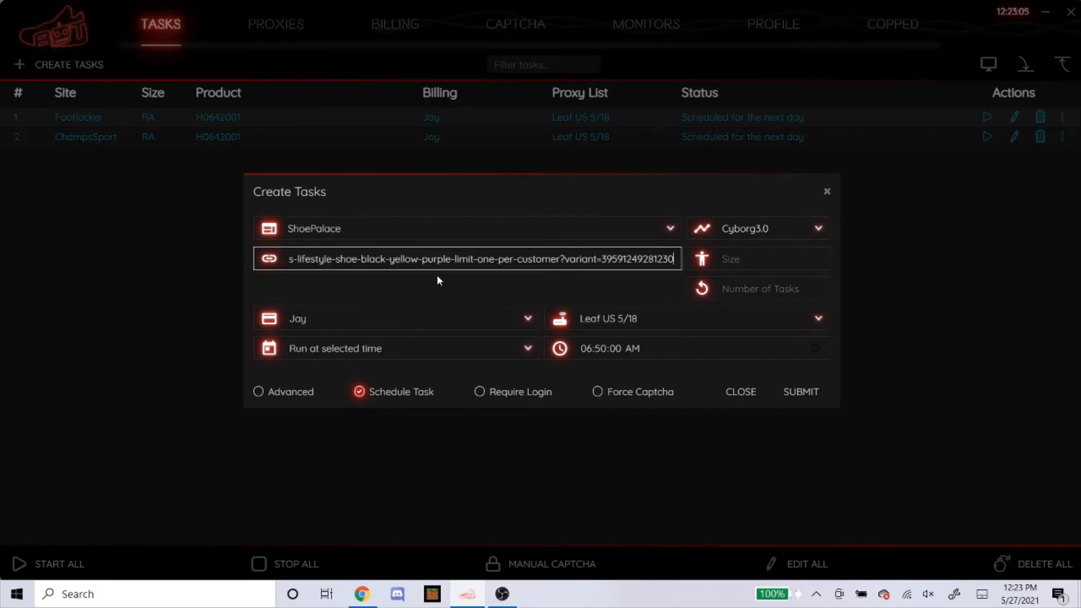
triple_click(431, 260)
key("ctrl+c")
key("BackSpace")
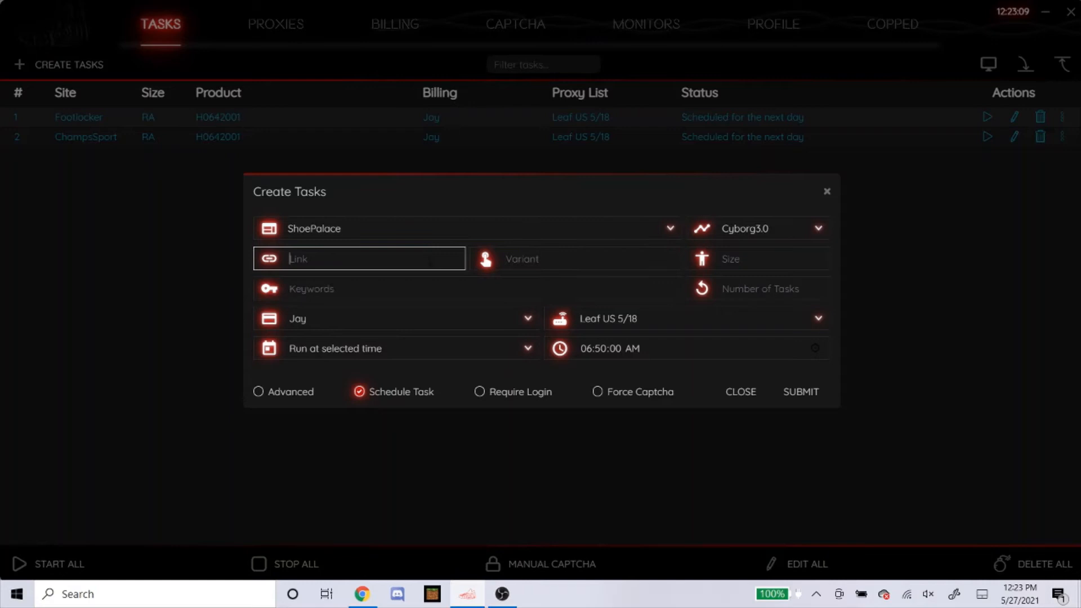
left_click(402, 293)
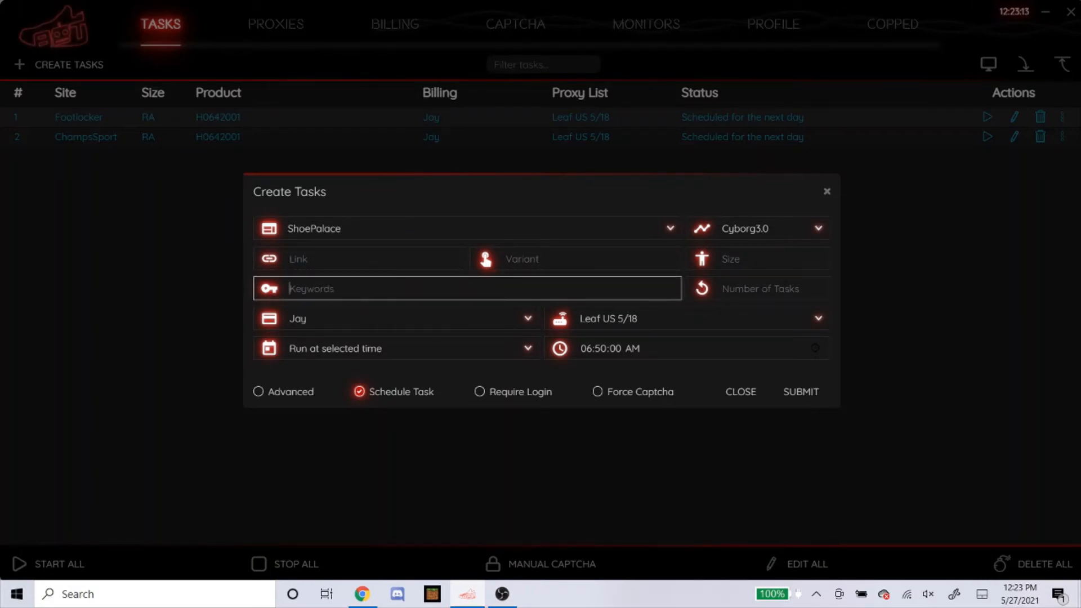
- Paste the copied Shoe Palace product address as the task's link
left_click(381, 258)
right_click(381, 256)
left_click(404, 289)
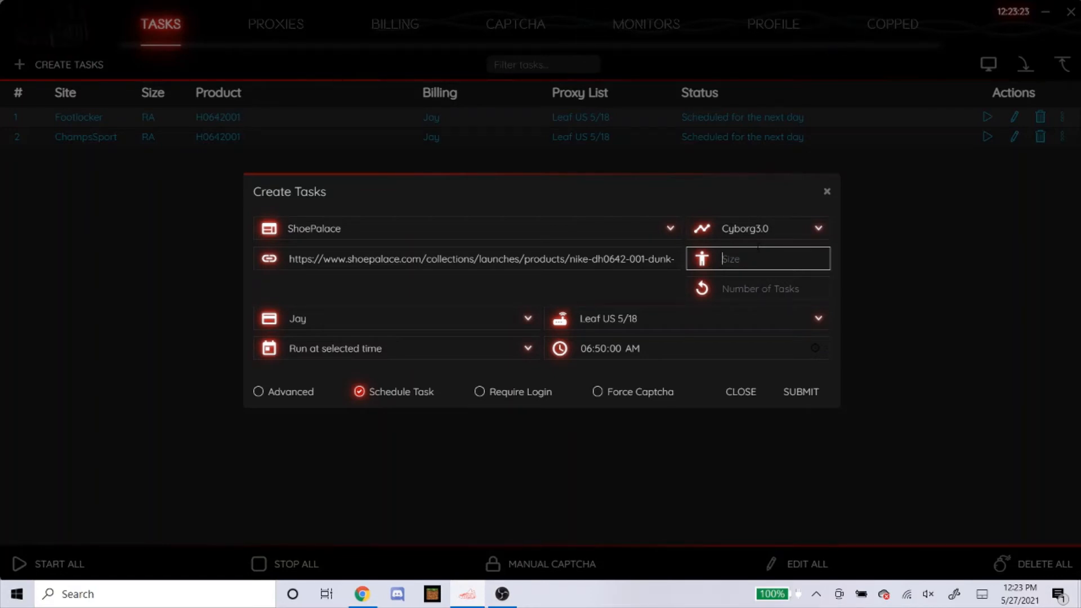
- Set the Shoe Palace task's sizes to 7.5,8,8.5,9,9.5,10,10.5,11,11.5,12,12.5,13,14
type("7.5")
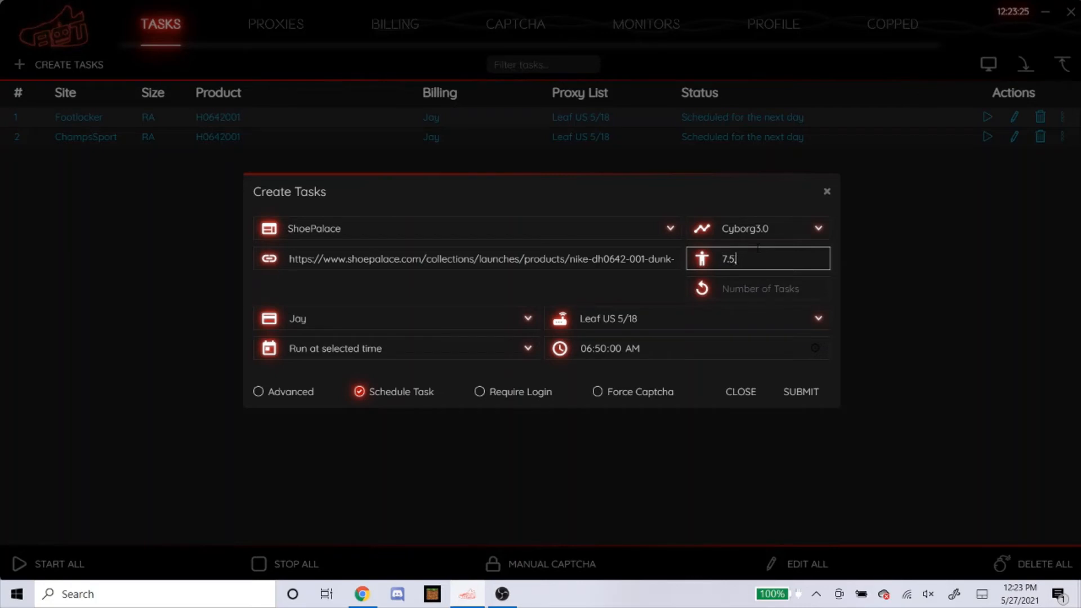
type(",8,8.5,9,9.5,10,10.55")
key("BackSpace")
type(",11,11.5,12")
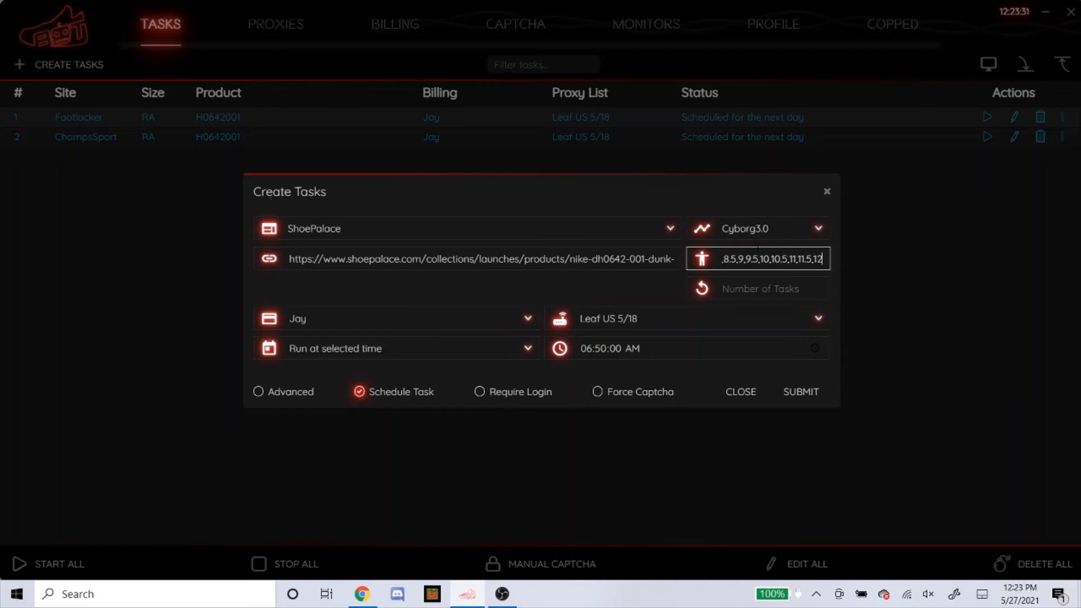
type(",12.5,13,14")
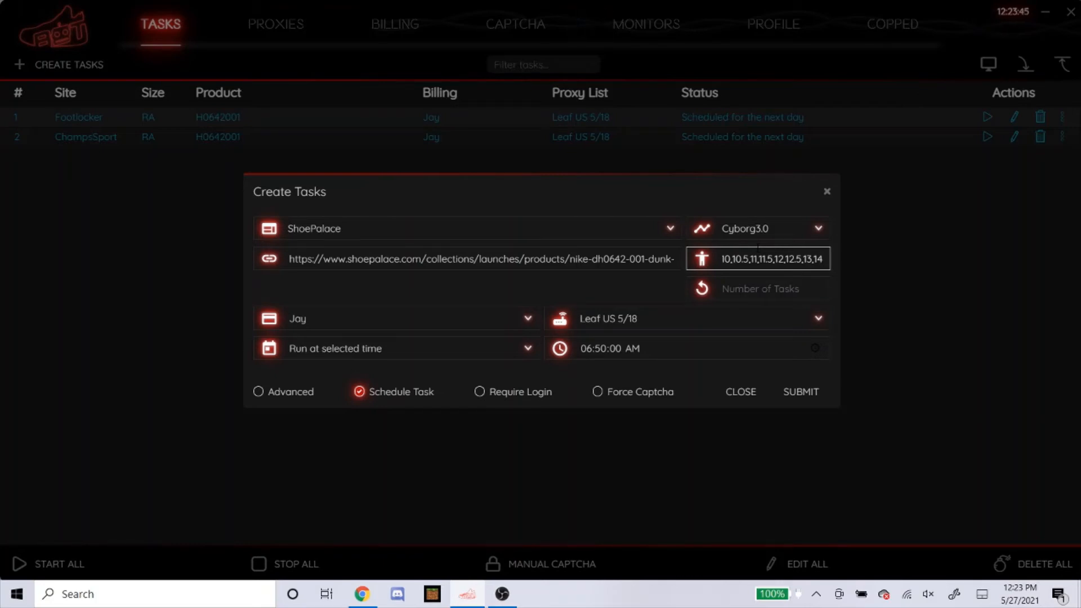
- Set the Shoe Palace task's proxy list to No Proxy
left_click(366, 295)
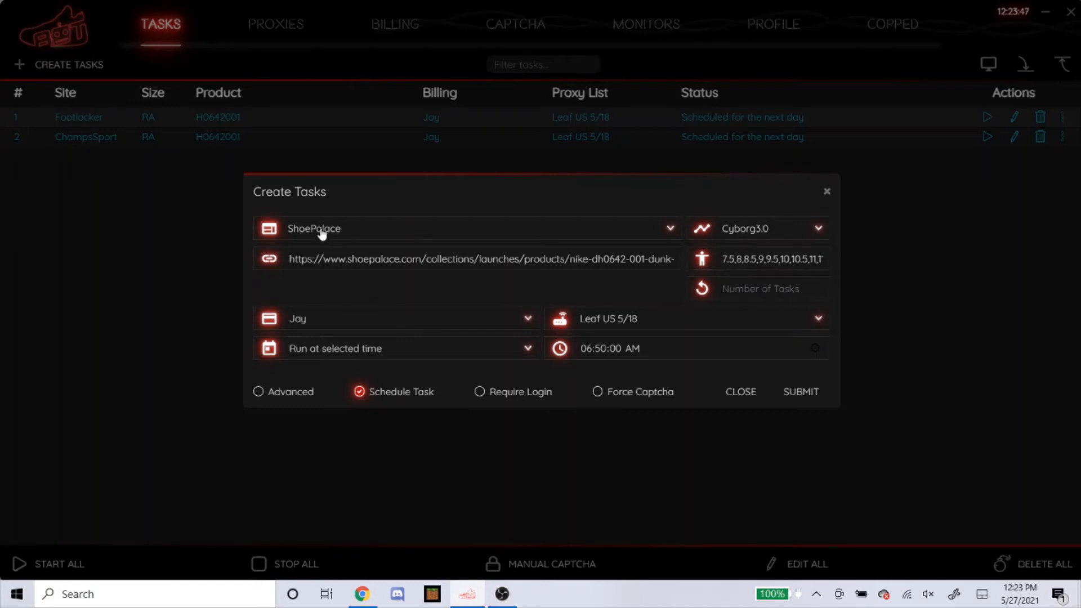
left_click(651, 320)
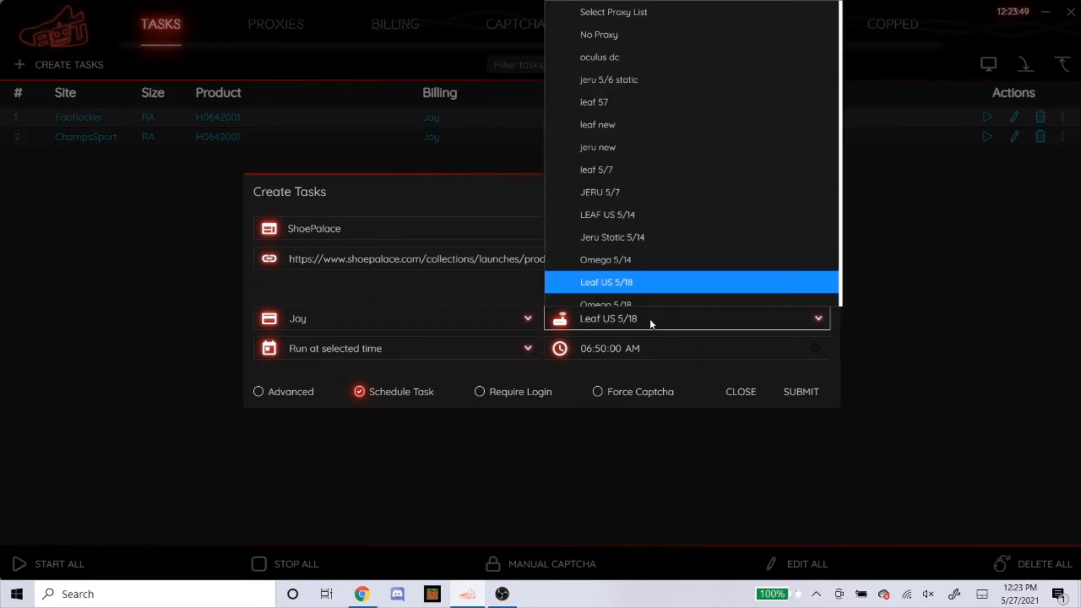
left_click(637, 39)
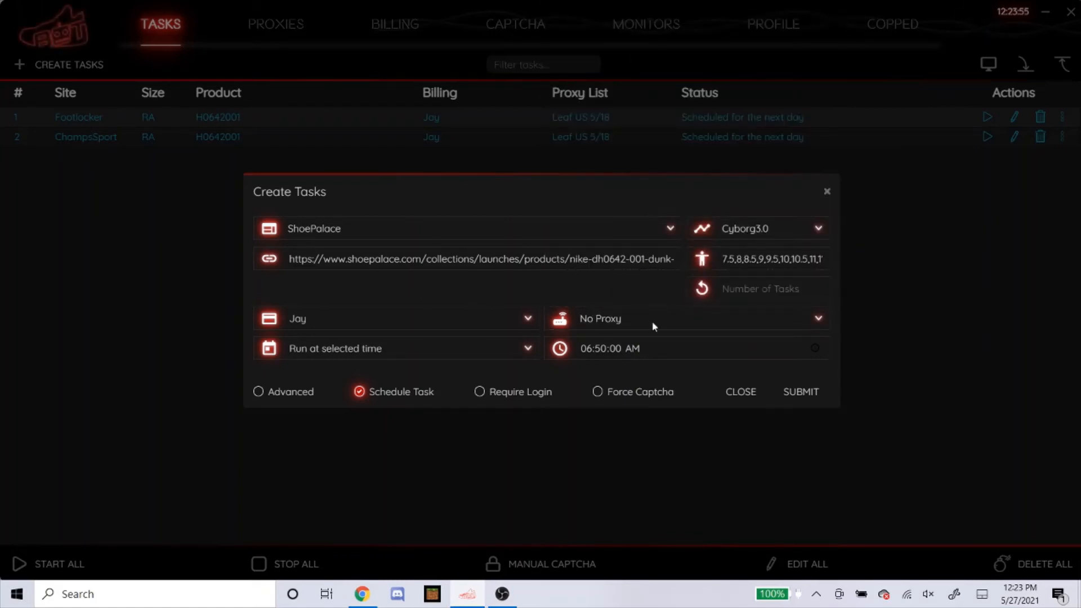
- Enable the Shoe Palace task's advanced settings and set both the monitor and restock timeouts to 3333 ms
left_click(278, 397)
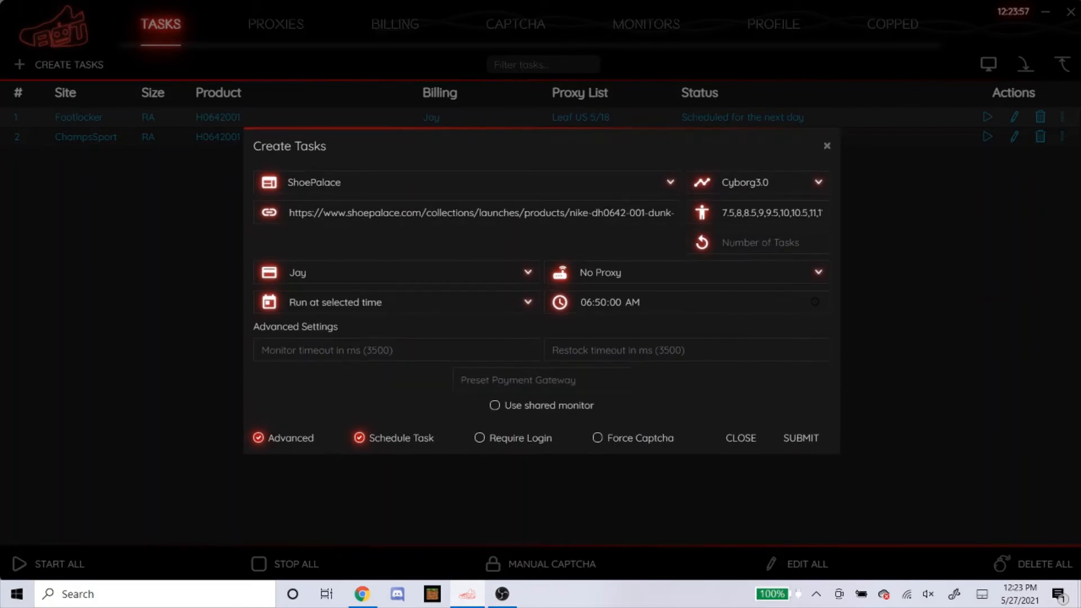
left_click(327, 350)
type("3333")
key("Tab")
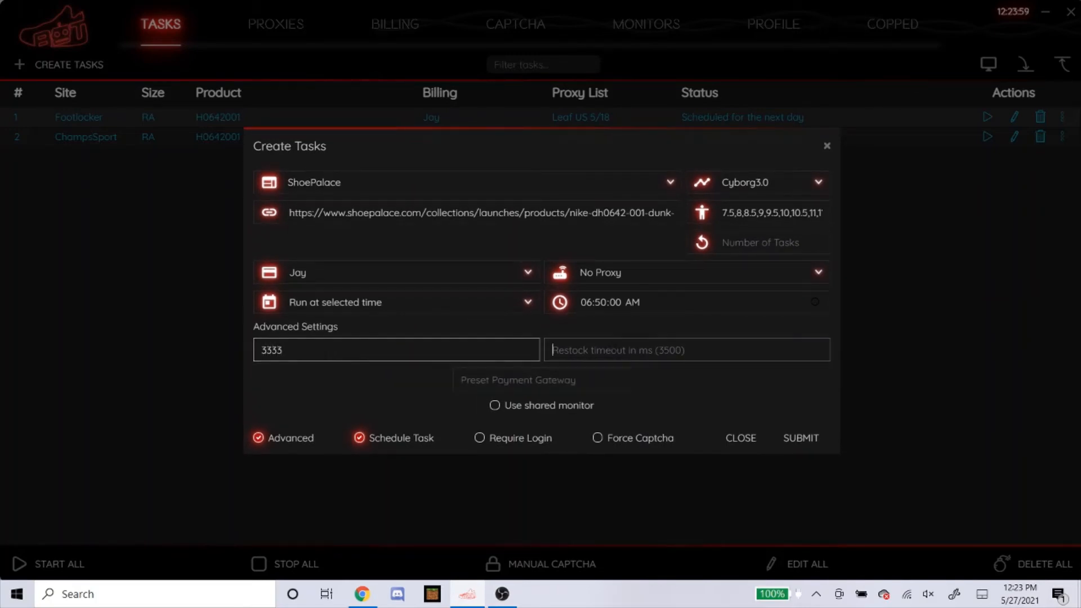
type("3333")
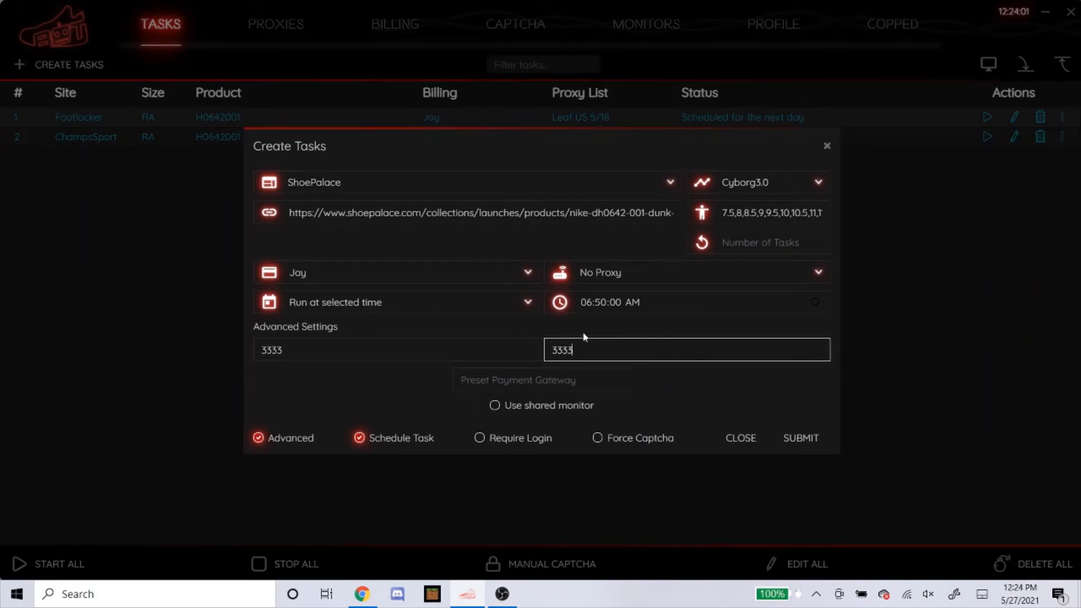
- Enable Force Captcha for the Shoe Palace task and submit it
left_click(428, 406)
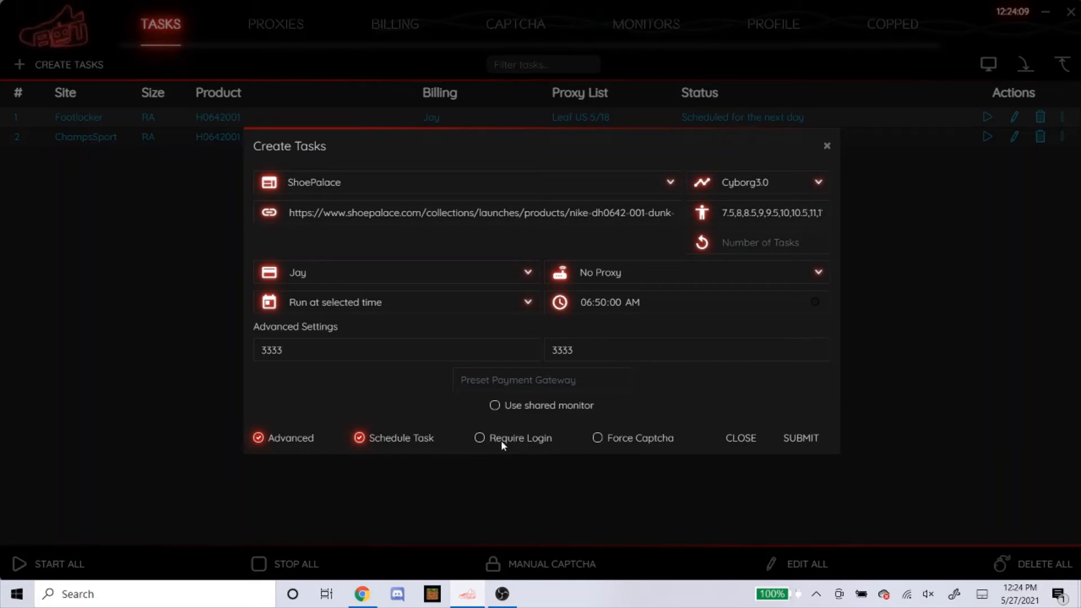
left_click(623, 438)
left_click(801, 438)
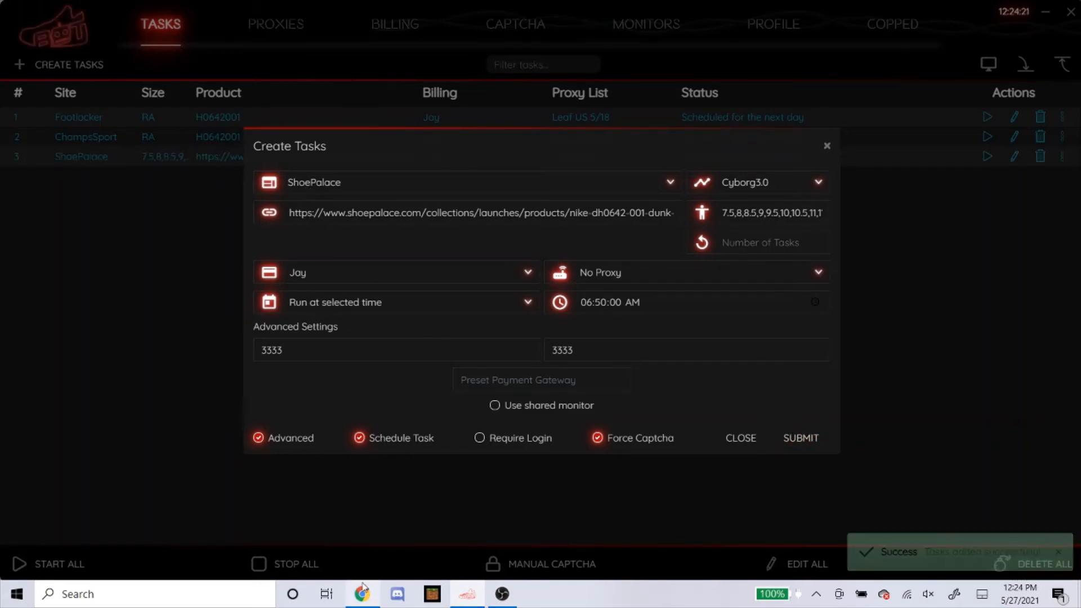
- Set the site of the new task to JimmyJazz and keep the Cyborg3.0 mode
left_click(337, 184)
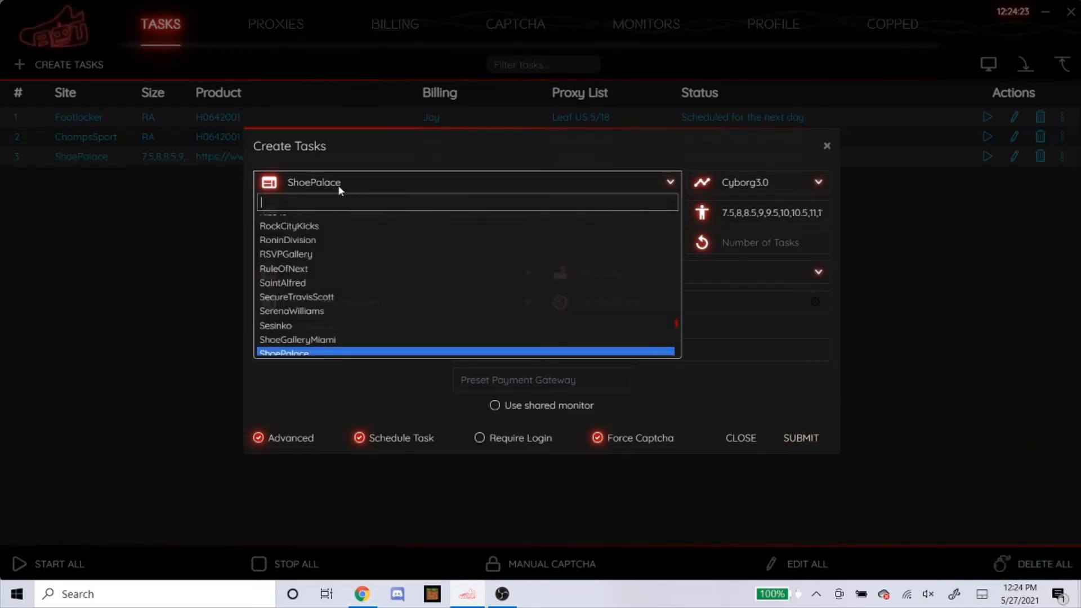
type("jimmy")
key("Return")
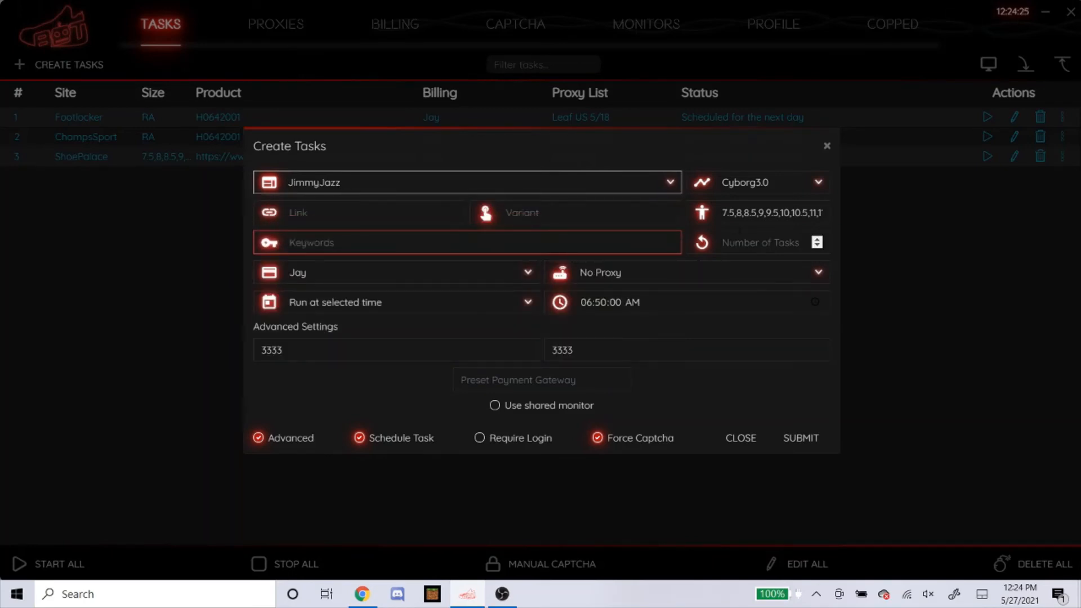
left_click(742, 184)
left_click(754, 250)
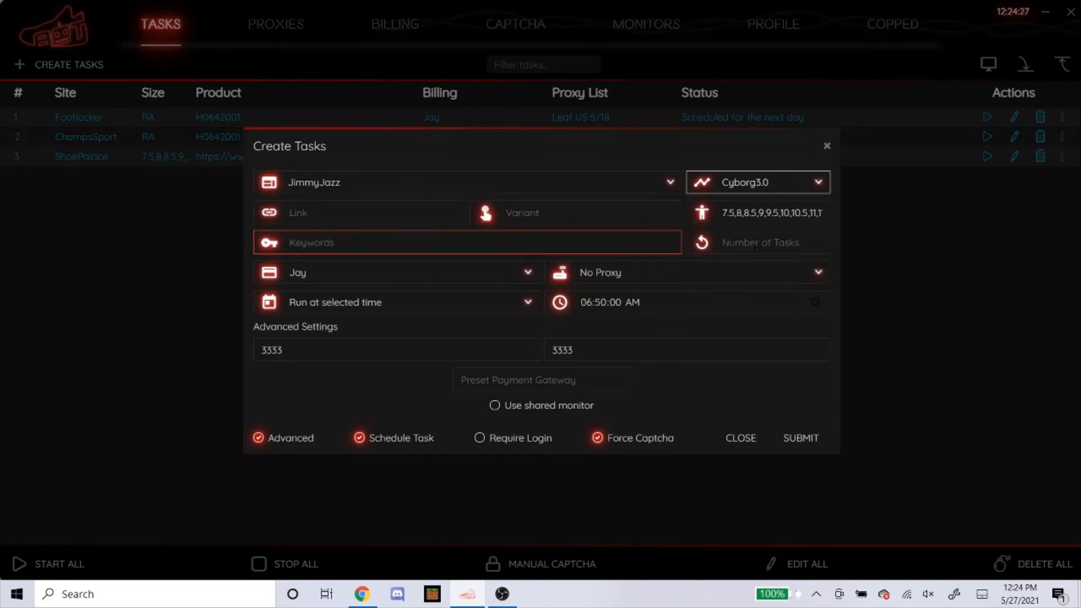
- Switch to the browser, open the Dunk High EMB Lakers from Jimmy Jazz's release calendar and copy the product page's web address
left_click(343, 213)
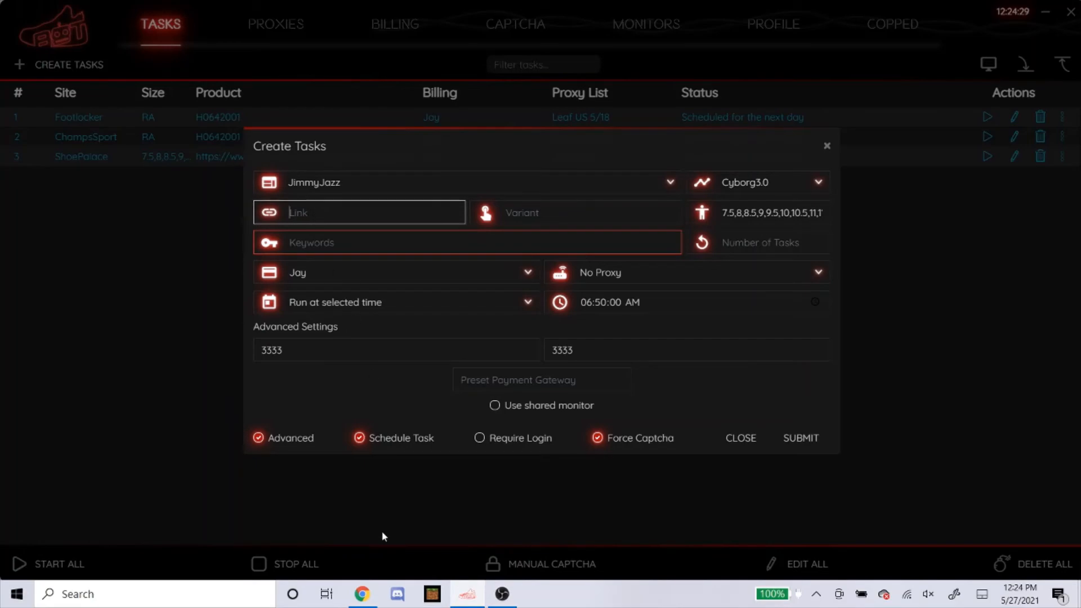
left_click(363, 594)
left_click(544, 9)
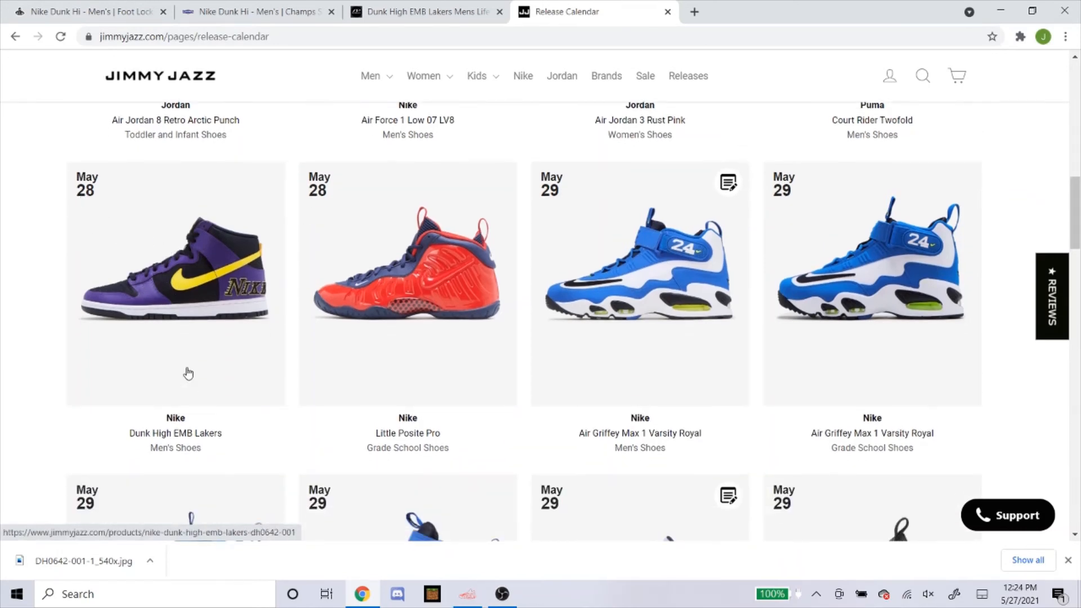
left_click(178, 300)
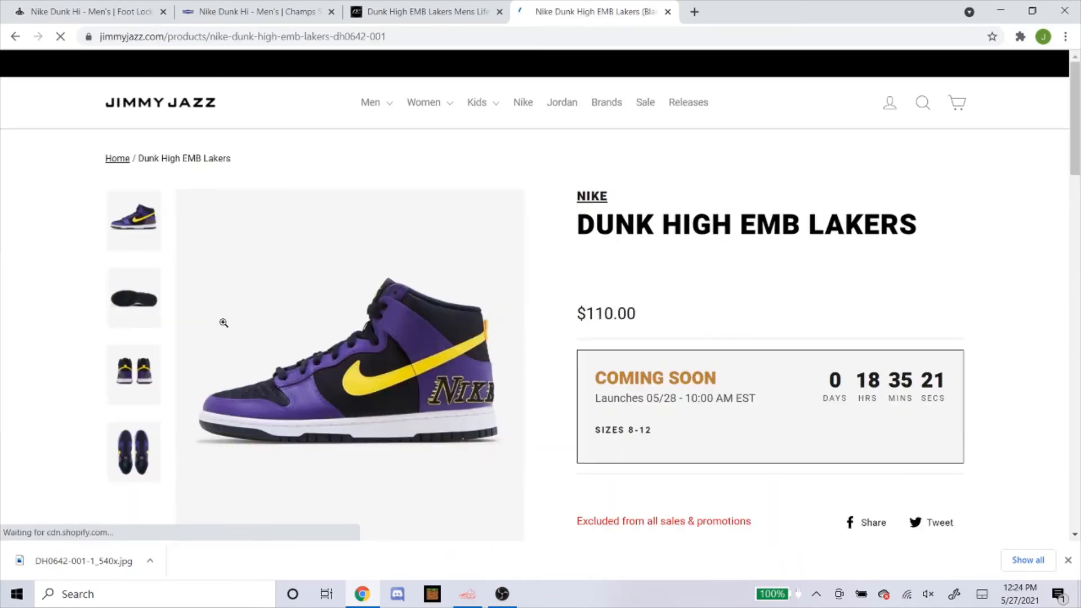
left_click(408, 35)
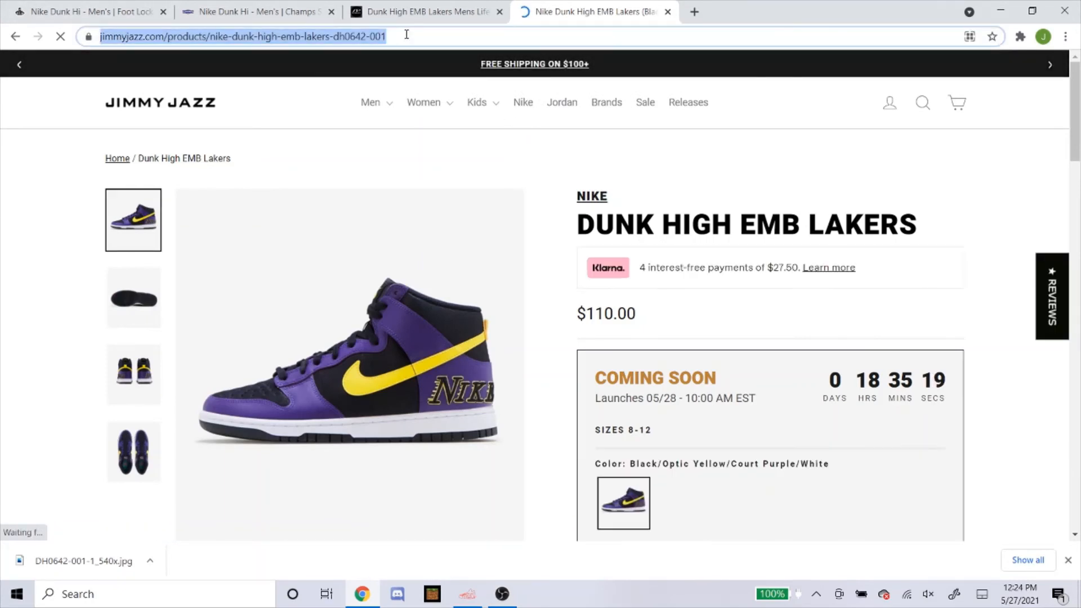
right_click(406, 35)
left_click(447, 115)
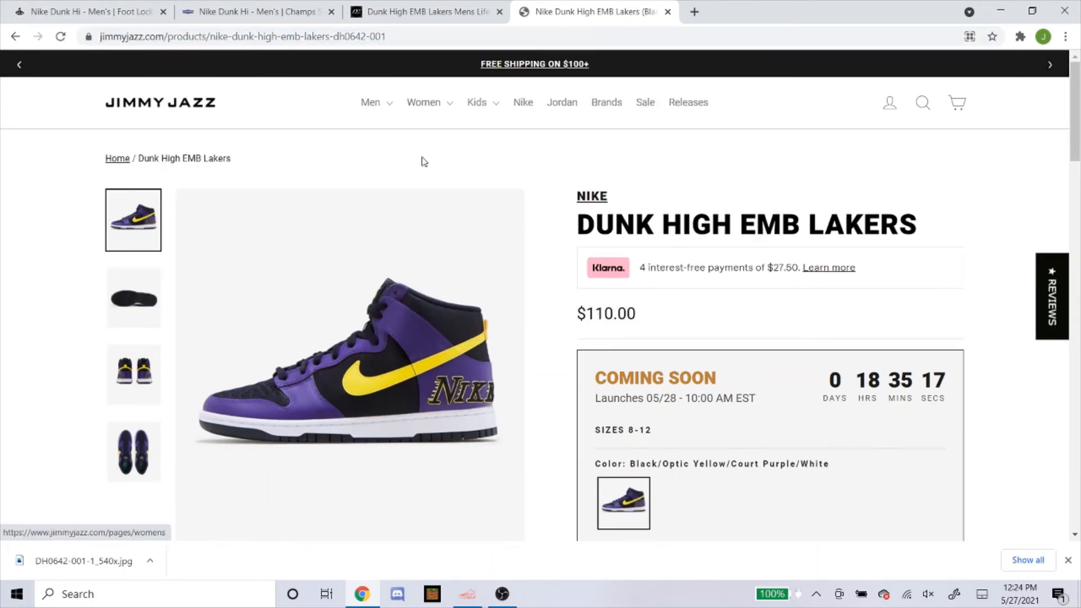
- Return to the bot and paste the copied Jimmy Jazz product address as the task's link
left_click(467, 593)
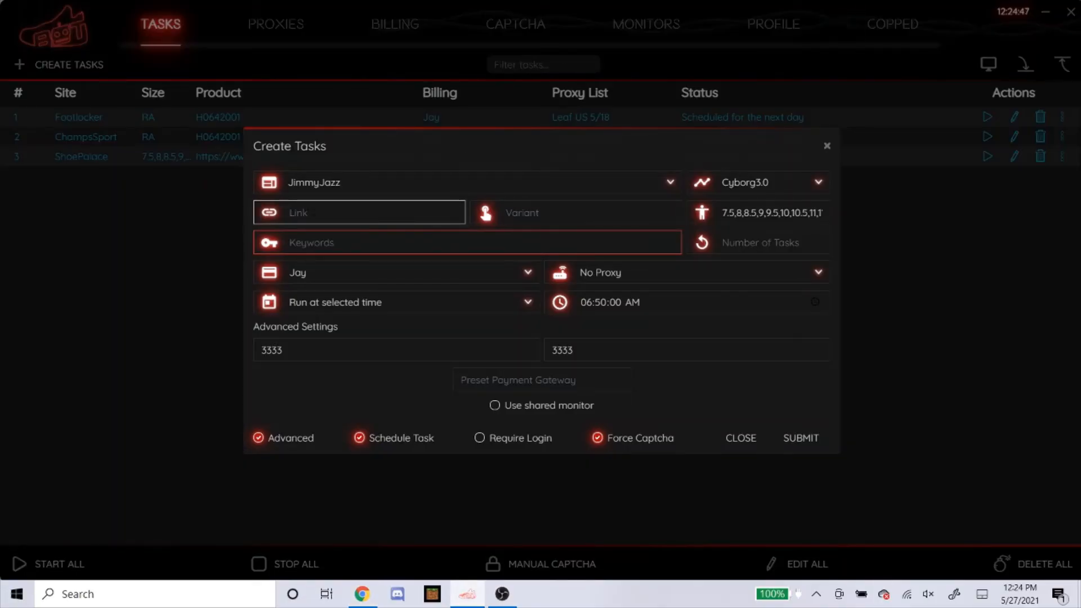
right_click(312, 212)
left_click(336, 239)
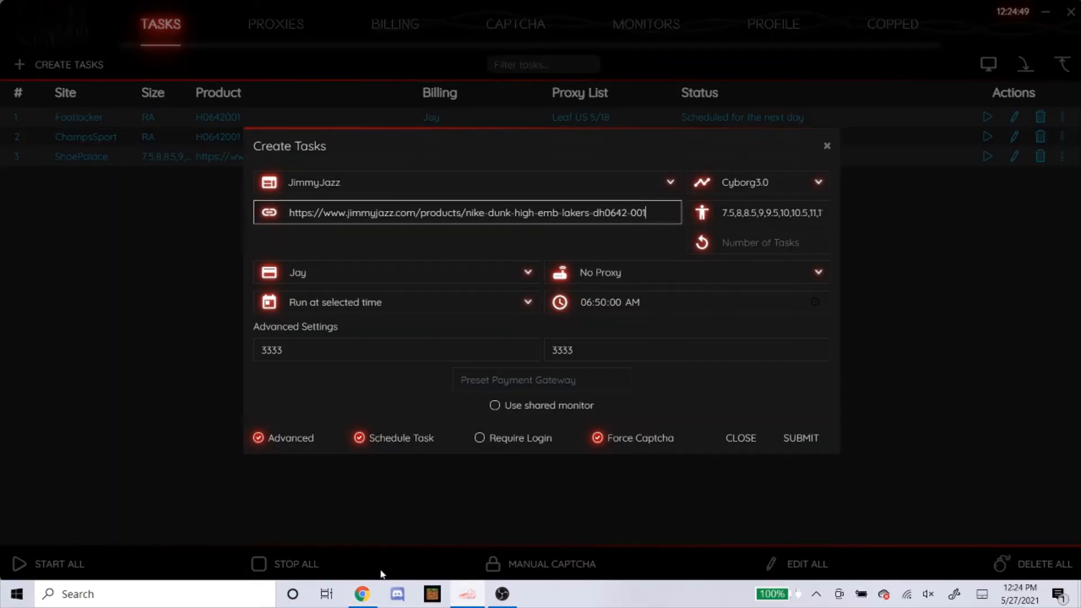
- Switch to the browser and check the launch details and size range on the Jimmy Jazz product page
left_click(362, 594)
scroll(820, 301, "down", 4)
scroll(758, 299, "up", 2)
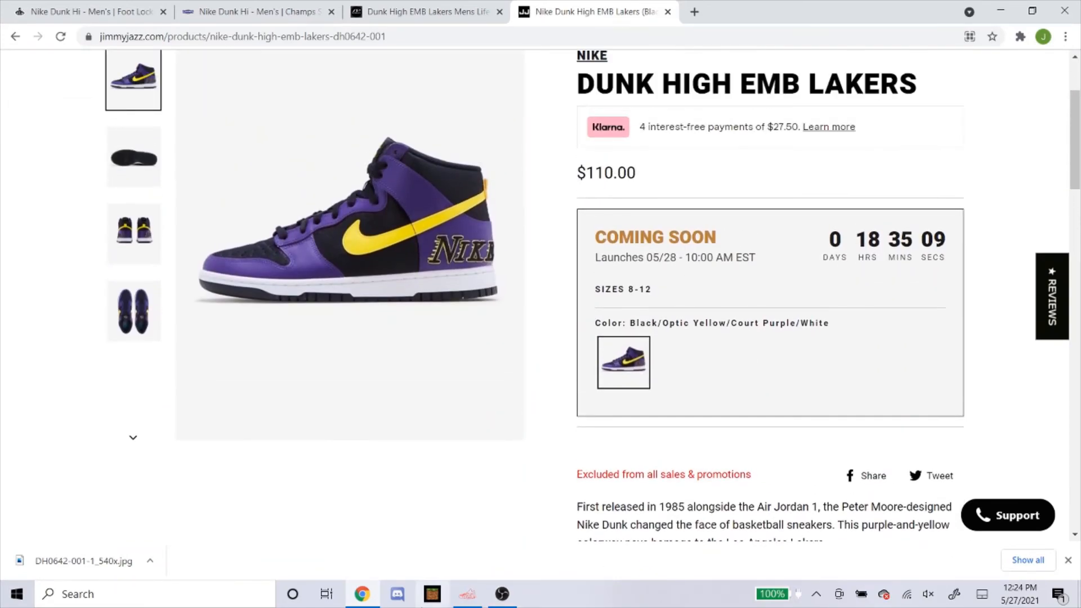
- Return to the bot and look through the list of sizes in the Jimmy Jazz task
left_click(467, 593)
left_click(748, 213)
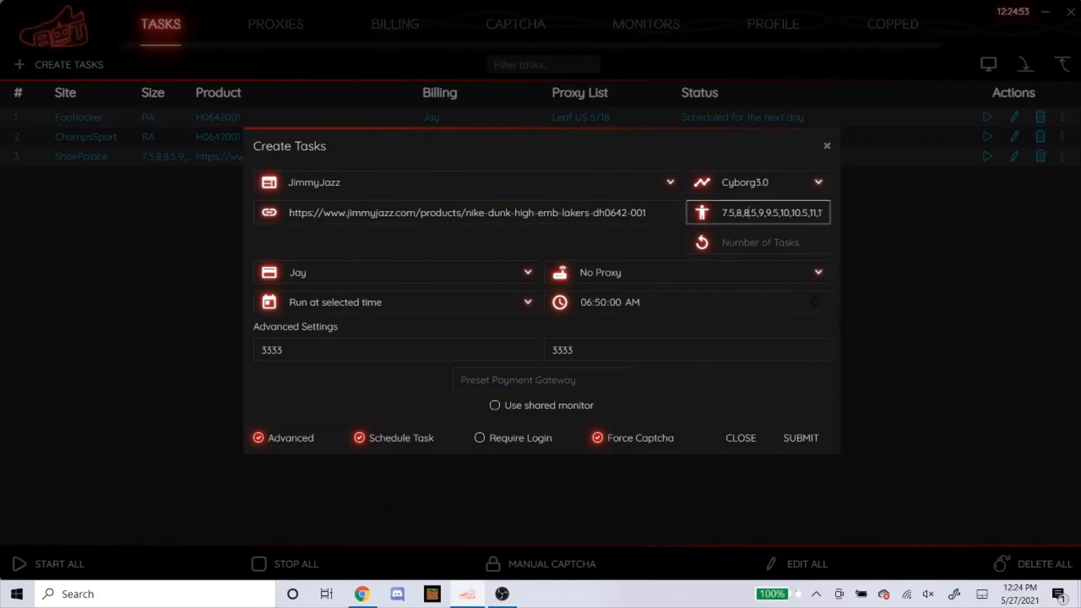
key("Right")
key("Right")
key("Right")
key("Right")
key("Right")
key("Right")
key("Right")
key("Right")
key("Right")
key("Right")
key("Right")
key("Right")
key("Right")
key("Right")
key("Right")
key("Right")
key("Right")
key("Right")
key("Right")
key("Right")
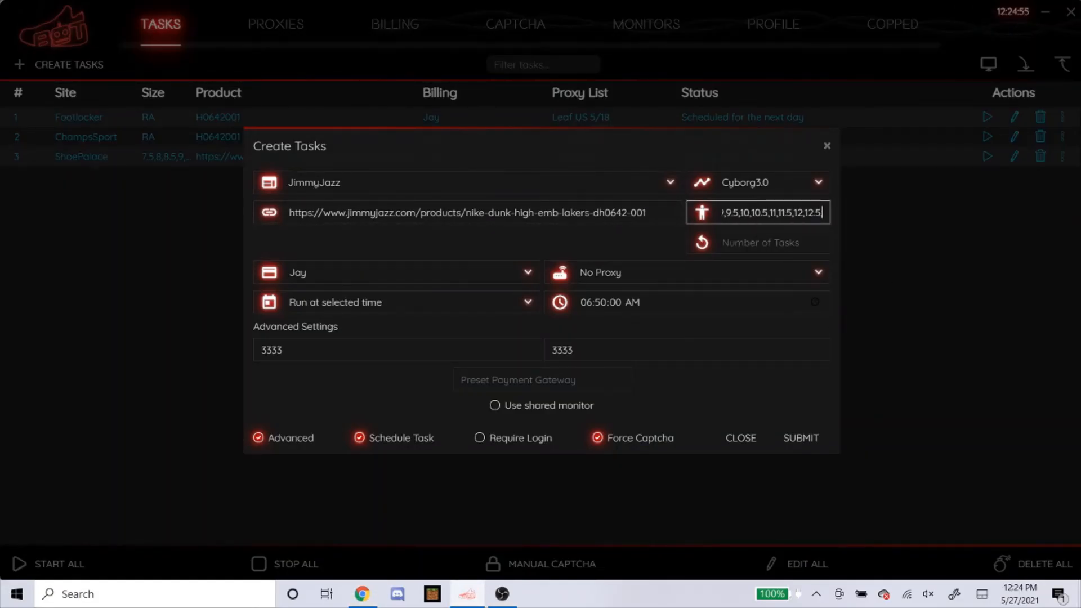
left_click(590, 233)
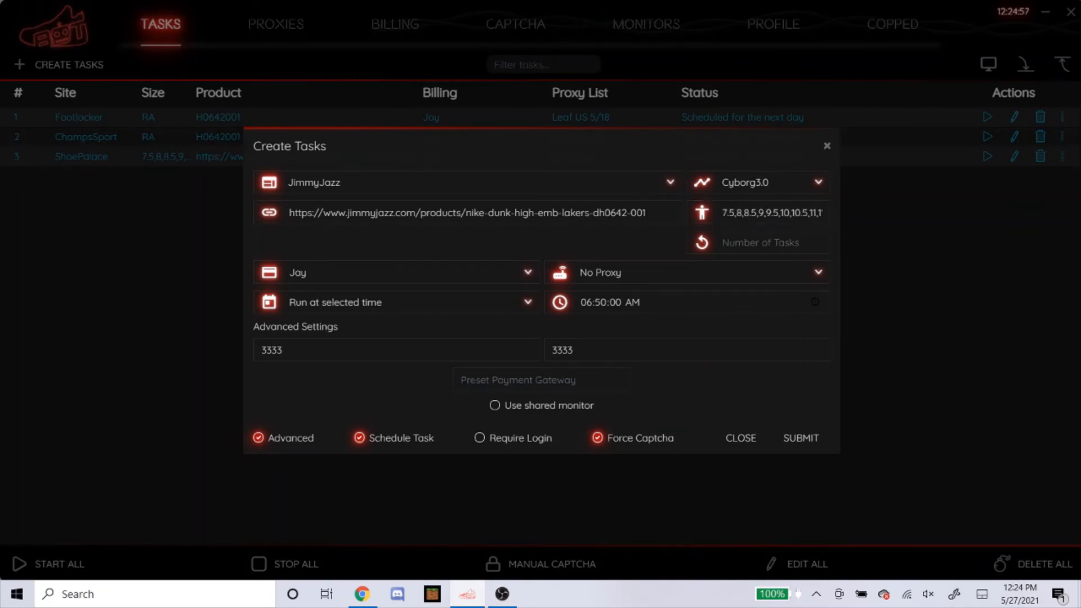
- Set the Jimmy Jazz task's proxy list to oculus dc and its start time to 06:58:00 AM
left_click(638, 274)
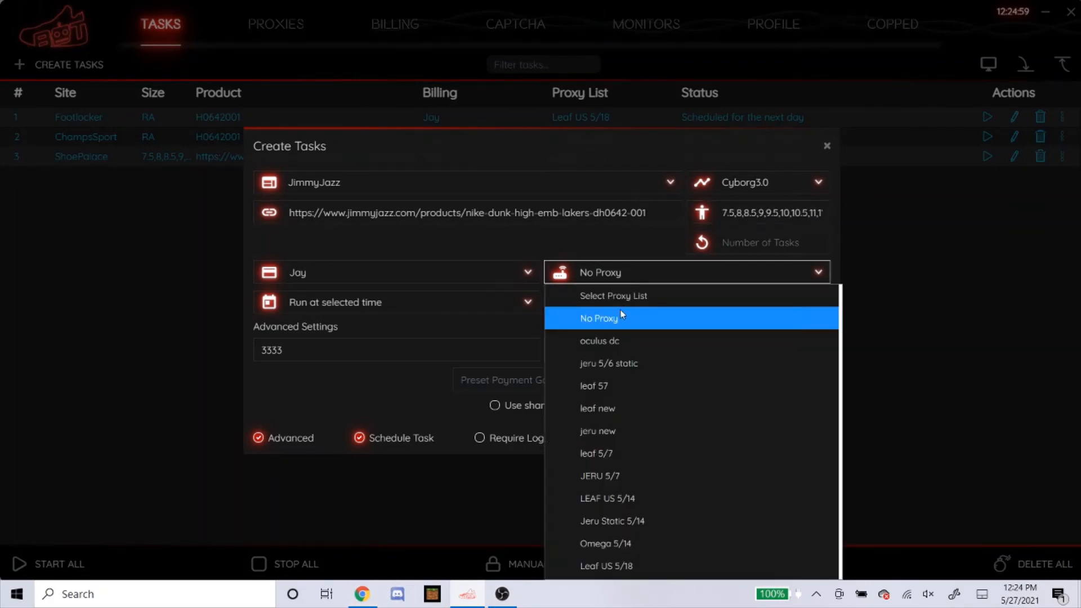
left_click(611, 339)
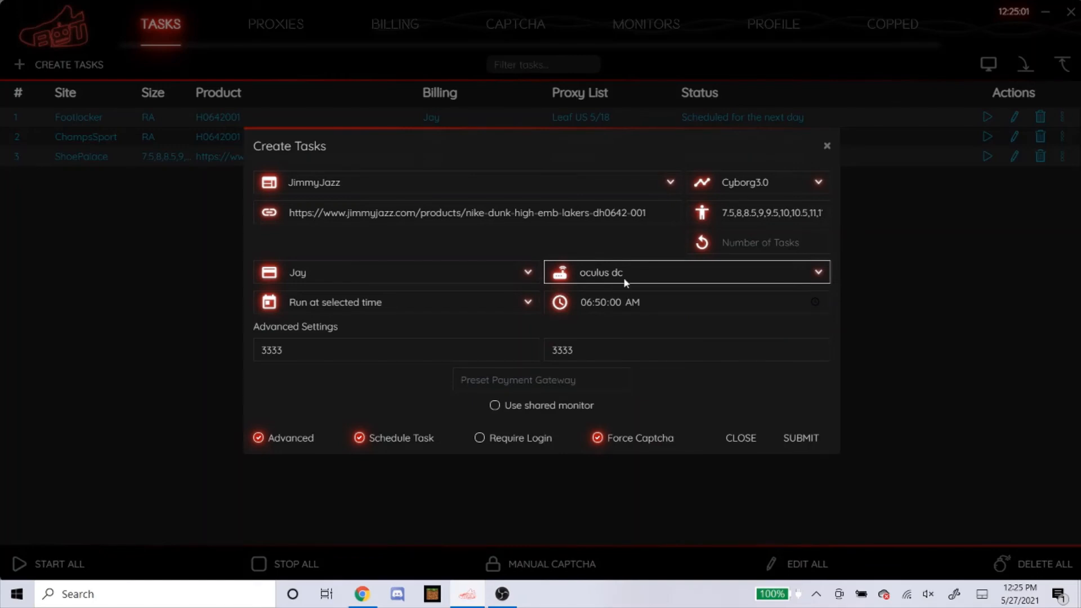
left_click(580, 241)
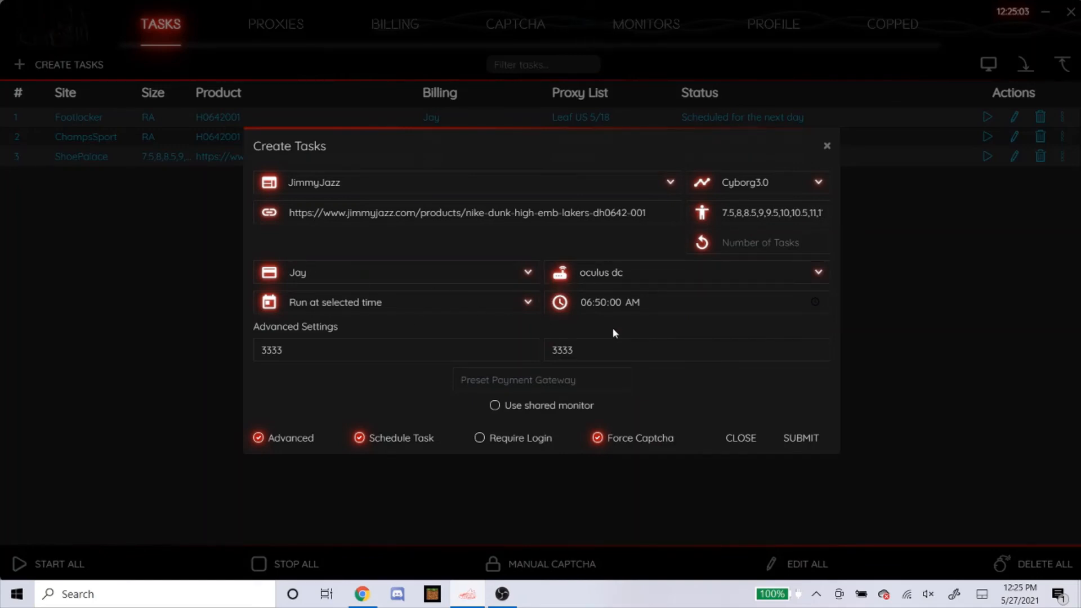
left_click(600, 302)
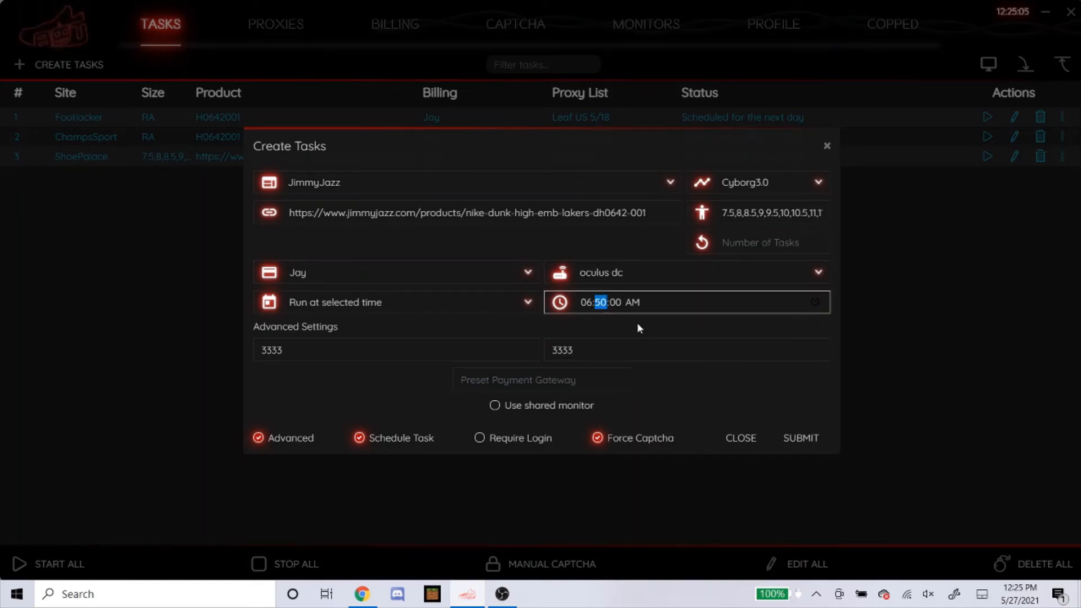
type("58")
left_click(569, 238)
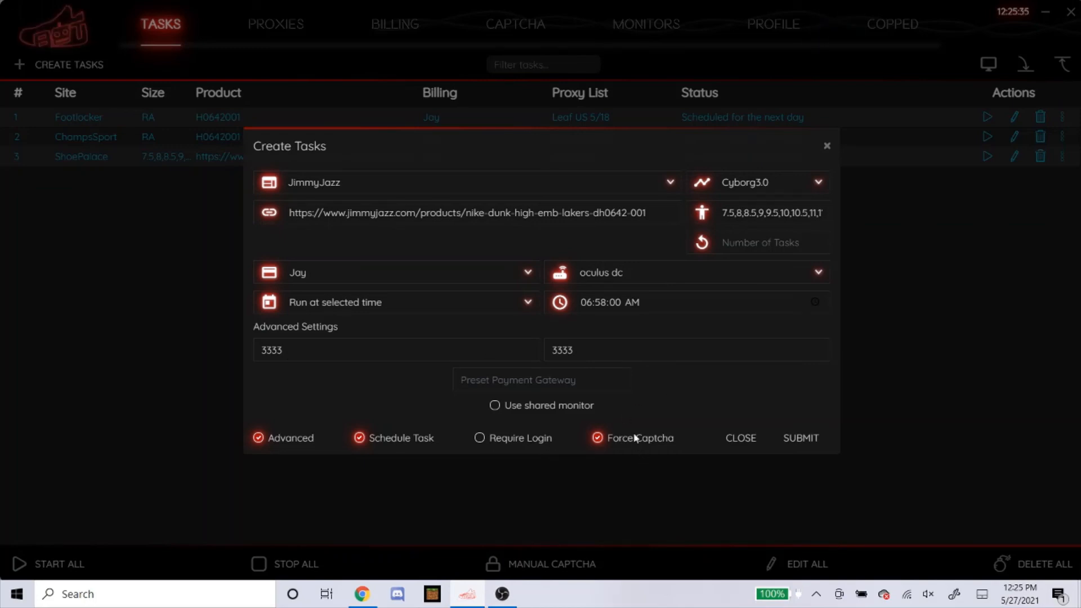
- Submit the Jimmy Jazz task and close the task creation form
left_click(794, 439)
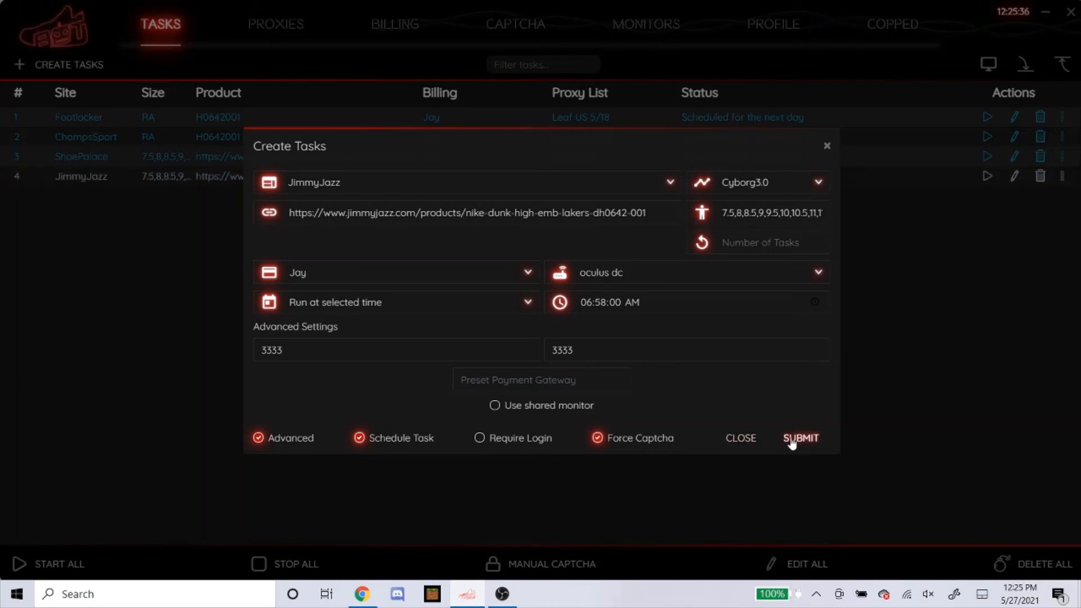
left_click(741, 440)
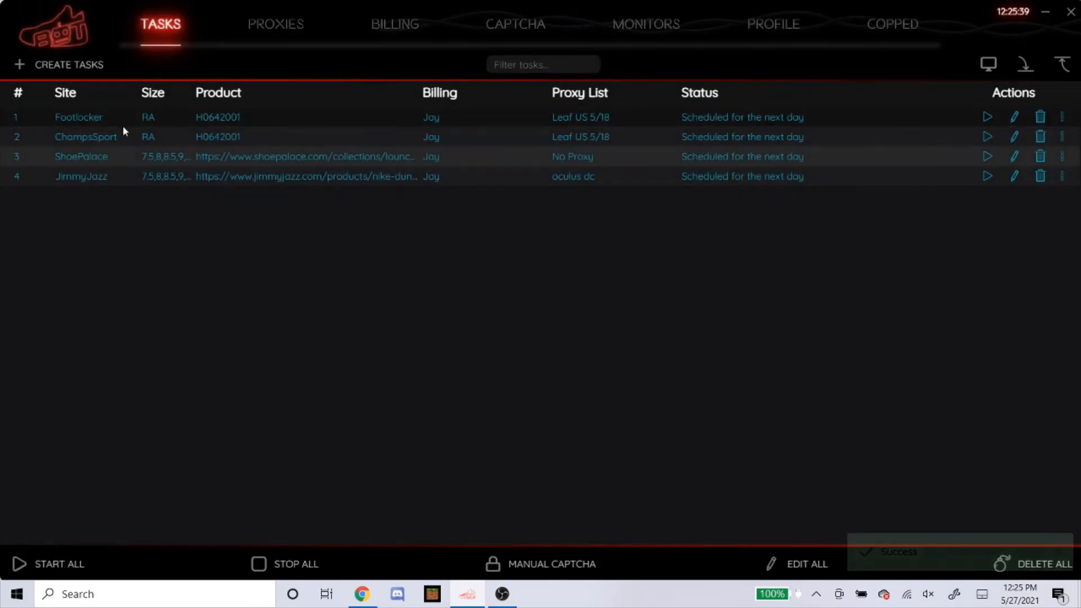